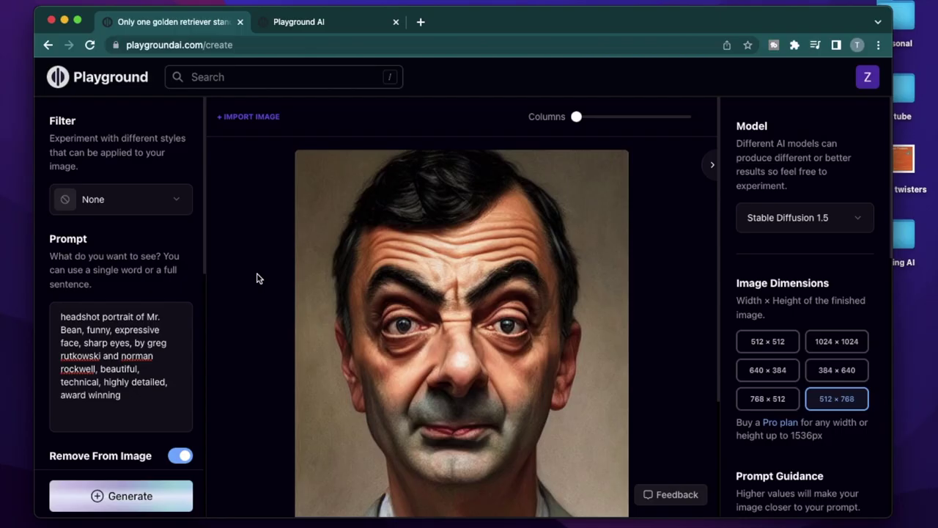
- Browse the artistic filter list and close it without picking a filter
{"action": "left_click", "coordinate": [163, 203]}
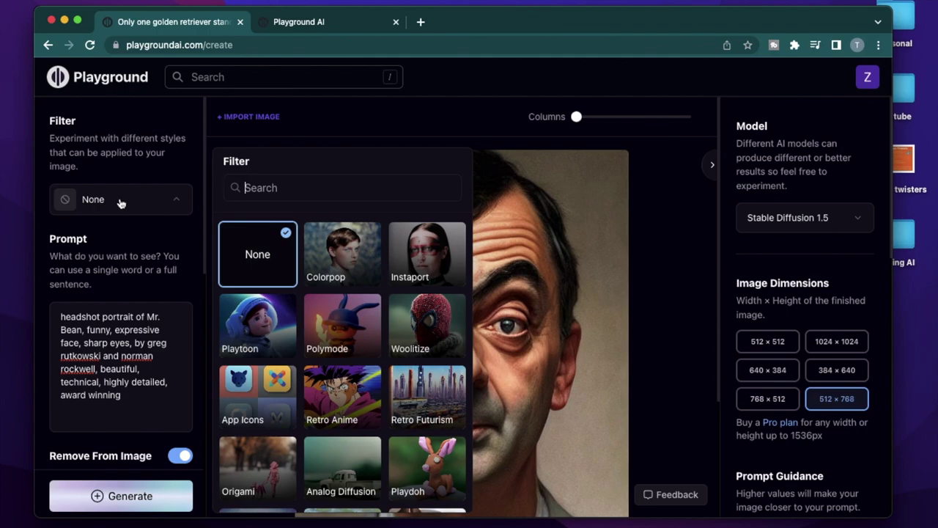
{"action": "scroll", "coordinate": [278, 330], "scroll_direction": "down", "scroll_amount": 10}
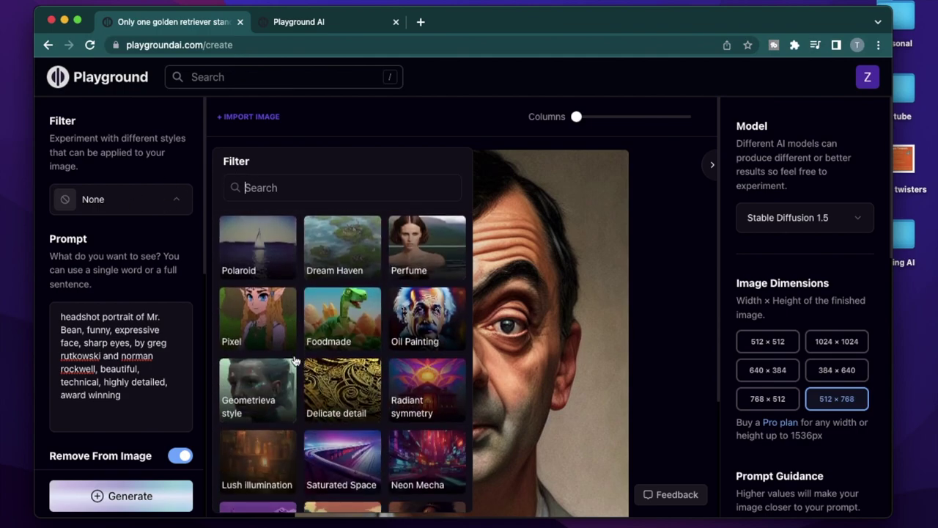
{"action": "scroll", "coordinate": [294, 360], "scroll_direction": "down", "scroll_amount": 2}
{"action": "scroll", "coordinate": [249, 278], "scroll_direction": "up", "scroll_amount": 15}
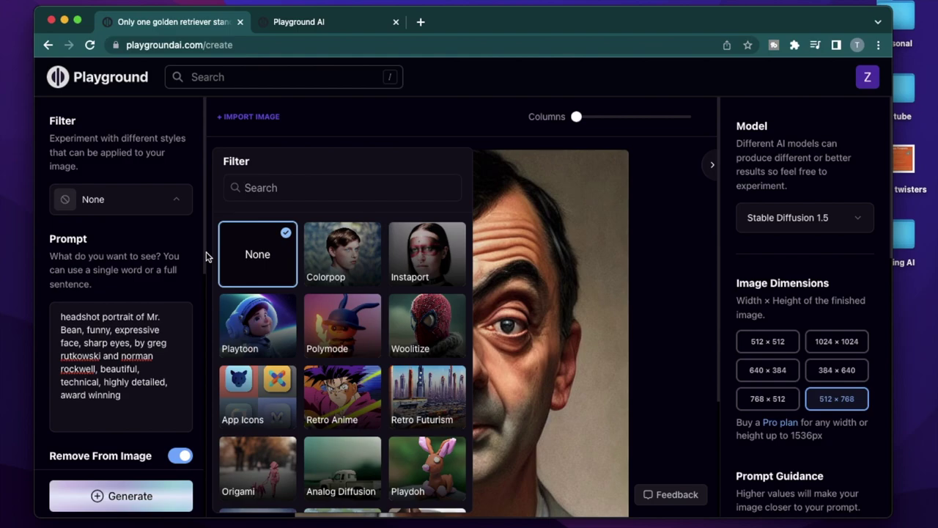
{"action": "left_click", "coordinate": [199, 224]}
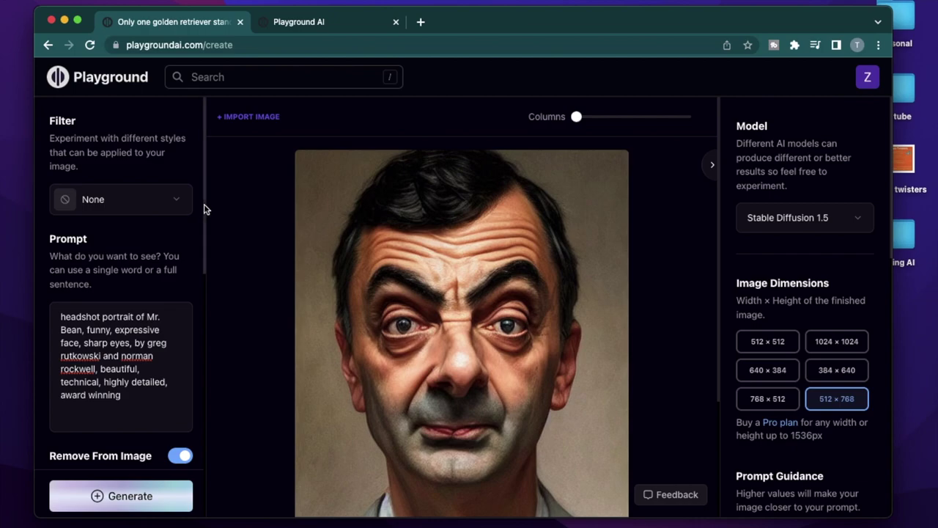
- Read the Mr. Bean headshot post's prompt and Removed From Image terms, then return
{"action": "left_click", "coordinate": [333, 23]}
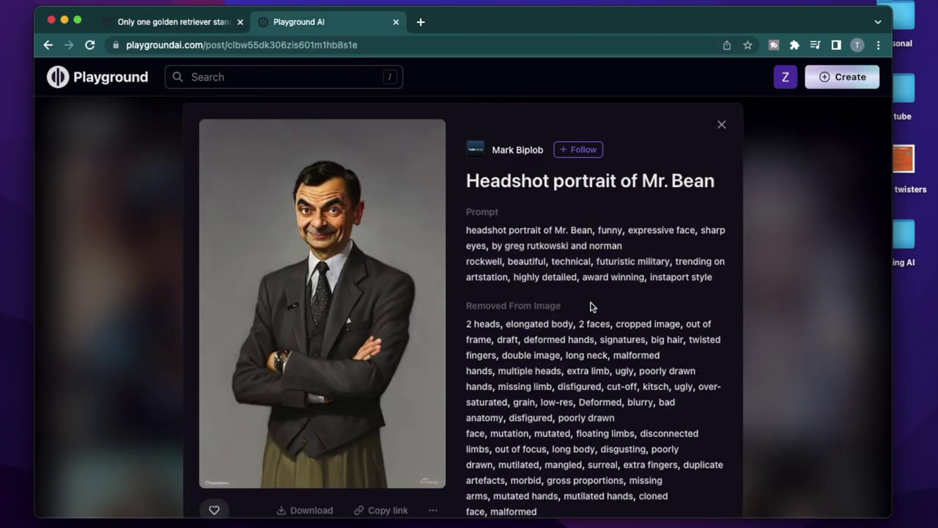
{"action": "scroll", "coordinate": [591, 308], "scroll_direction": "down", "scroll_amount": 3}
{"action": "scroll", "coordinate": [590, 304], "scroll_direction": "up", "scroll_amount": 3}
{"action": "scroll", "coordinate": [502, 230], "scroll_direction": "down", "scroll_amount": 2}
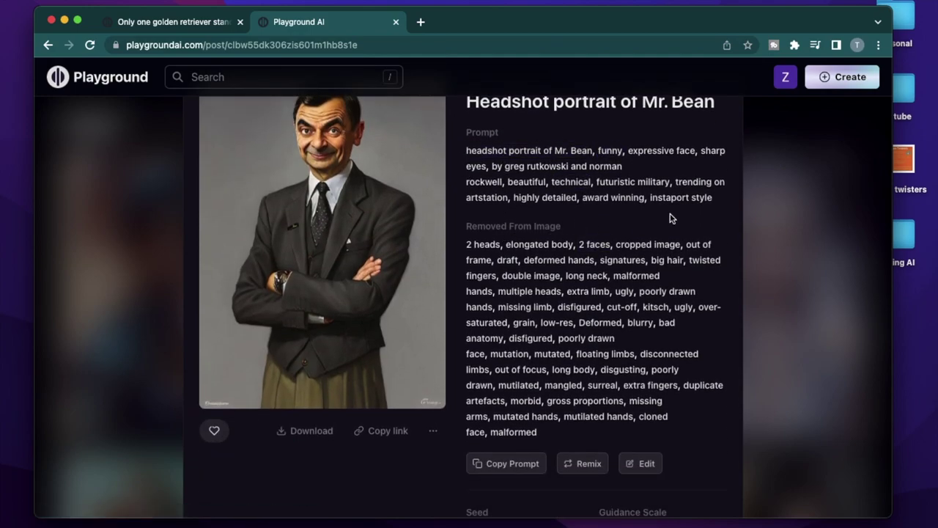
{"action": "scroll", "coordinate": [673, 217], "scroll_direction": "down", "scroll_amount": 2}
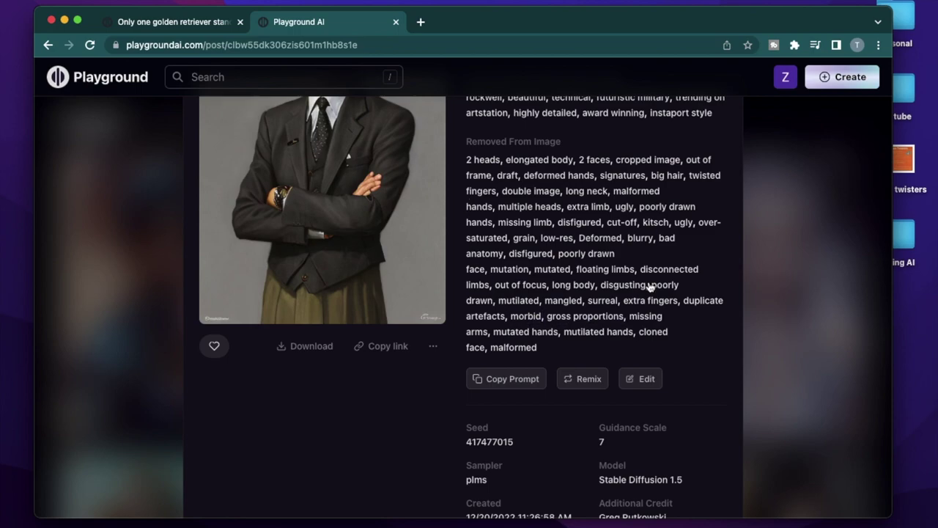
{"action": "scroll", "coordinate": [544, 136], "scroll_direction": "up", "scroll_amount": 2}
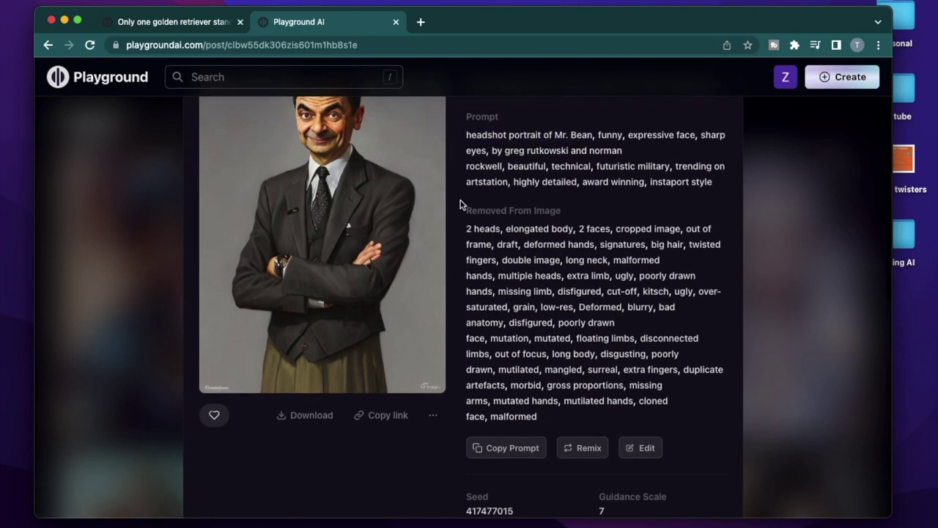
{"action": "scroll", "coordinate": [460, 198], "scroll_direction": "up", "scroll_amount": 1}
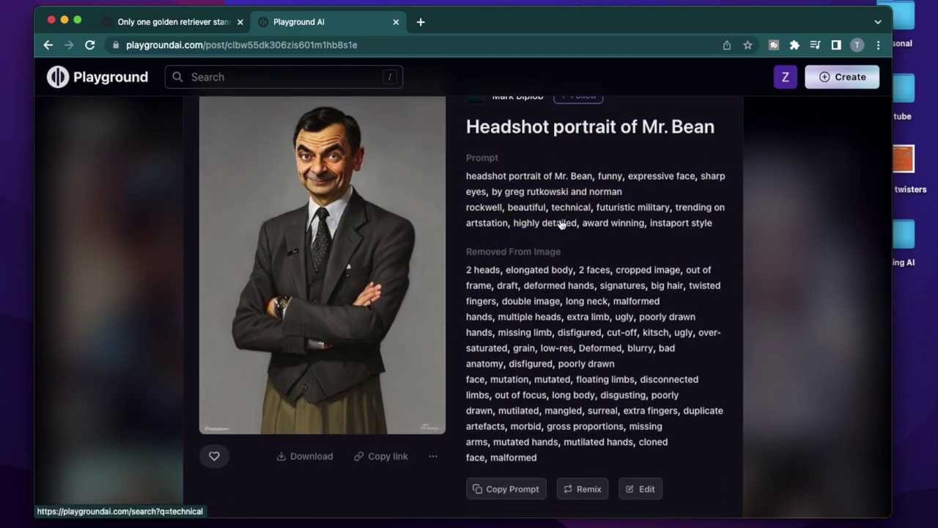
{"action": "scroll", "coordinate": [506, 264], "scroll_direction": "down", "scroll_amount": 2}
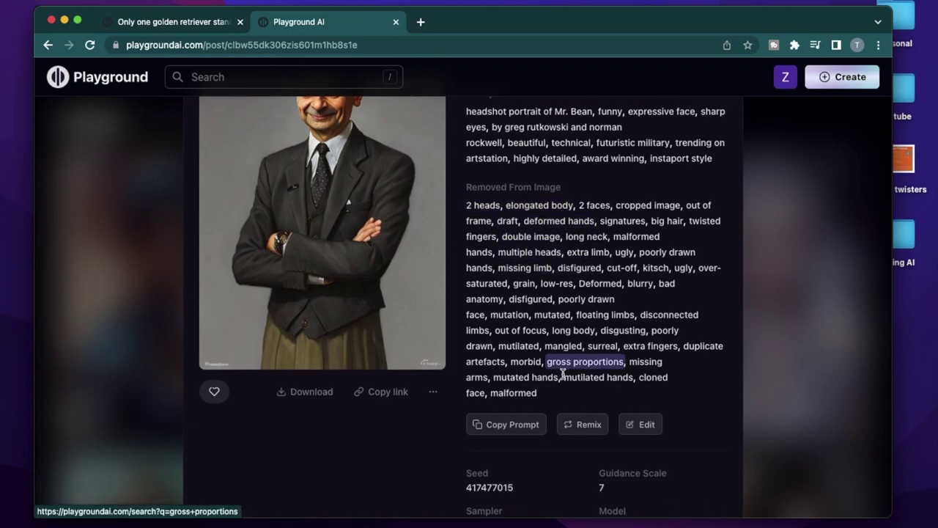
{"action": "scroll", "coordinate": [605, 357], "scroll_direction": "up", "scroll_amount": 3}
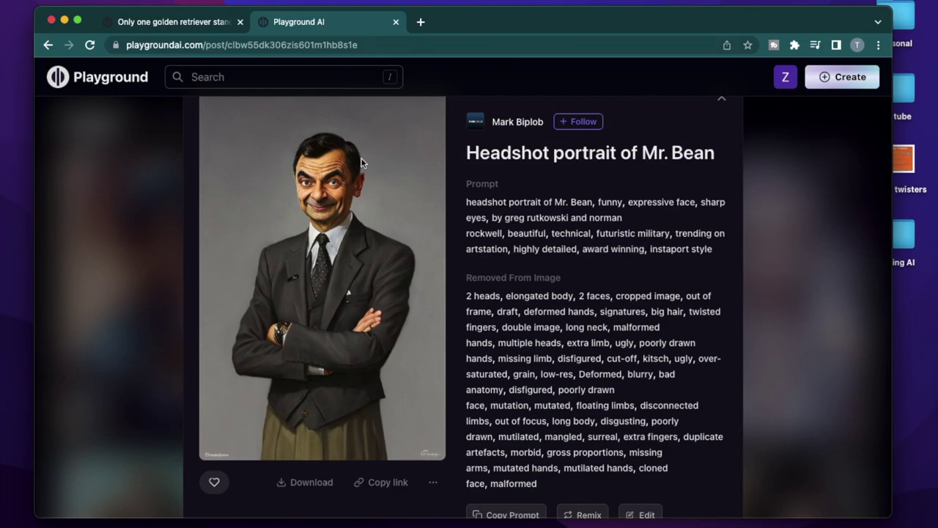
{"action": "key", "text": "ctrl+shift+Tab"}
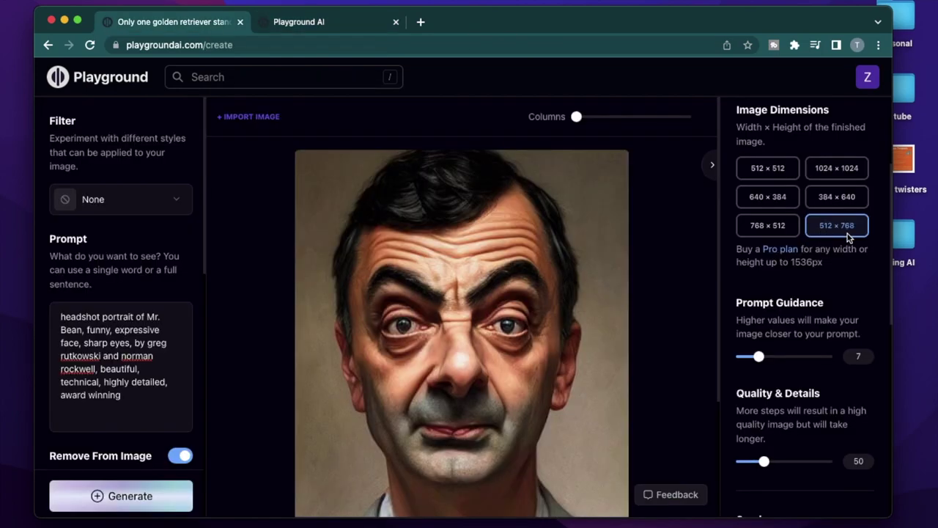
- Check the settings: guidance 7, quality 50, seed 295206034, sampler k_euler and negative prompt
{"action": "scroll", "coordinate": [796, 293], "scroll_direction": "down", "scroll_amount": 5}
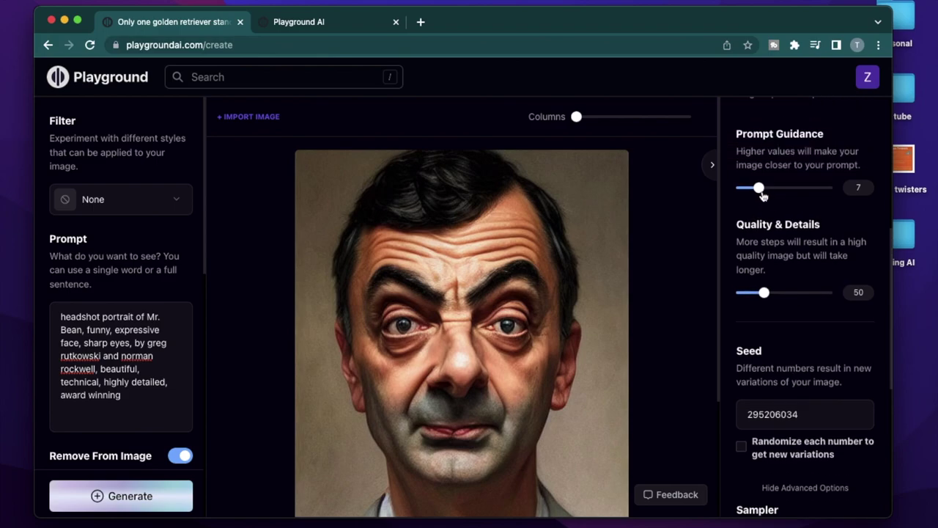
{"action": "scroll", "coordinate": [769, 300], "scroll_direction": "down", "scroll_amount": 2}
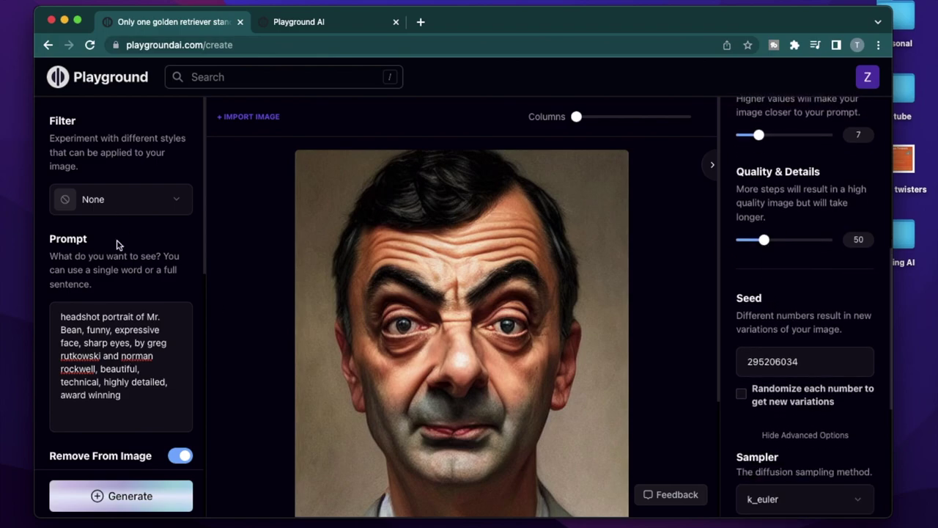
{"action": "scroll", "coordinate": [110, 274], "scroll_direction": "down", "scroll_amount": 3}
{"action": "scroll", "coordinate": [110, 274], "scroll_direction": "down", "scroll_amount": 5}
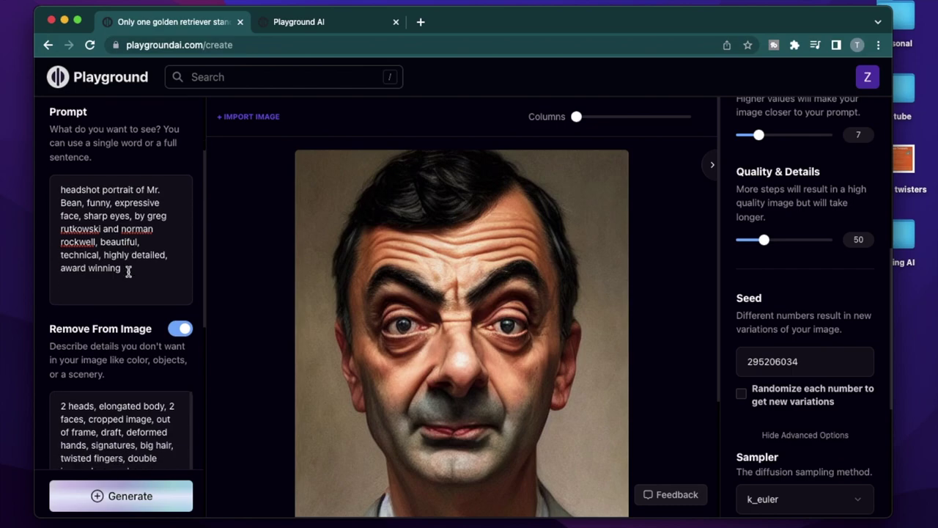
{"action": "scroll", "coordinate": [128, 272], "scroll_direction": "up", "scroll_amount": 8}
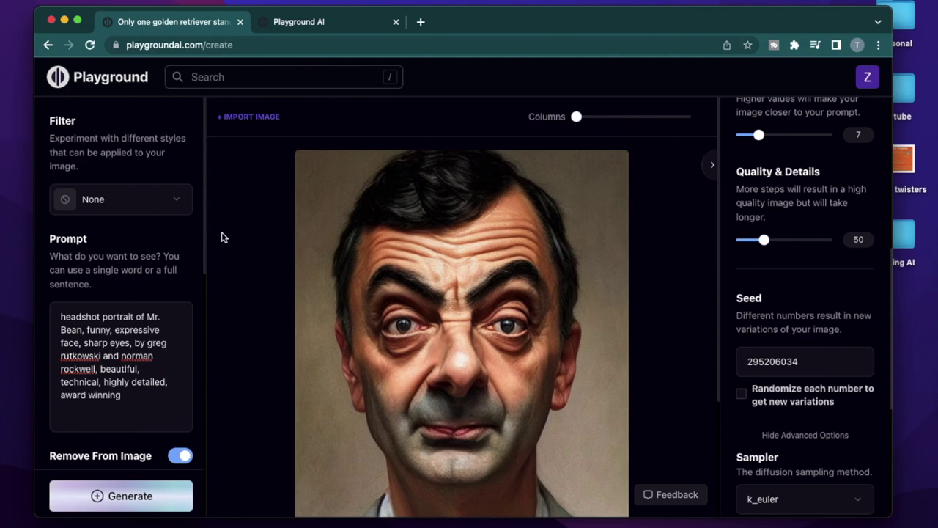
- Choose the Masterpiece filter from the filter style grid
{"action": "left_click", "coordinate": [163, 209]}
{"action": "scroll", "coordinate": [299, 324], "scroll_direction": "down", "scroll_amount": 5}
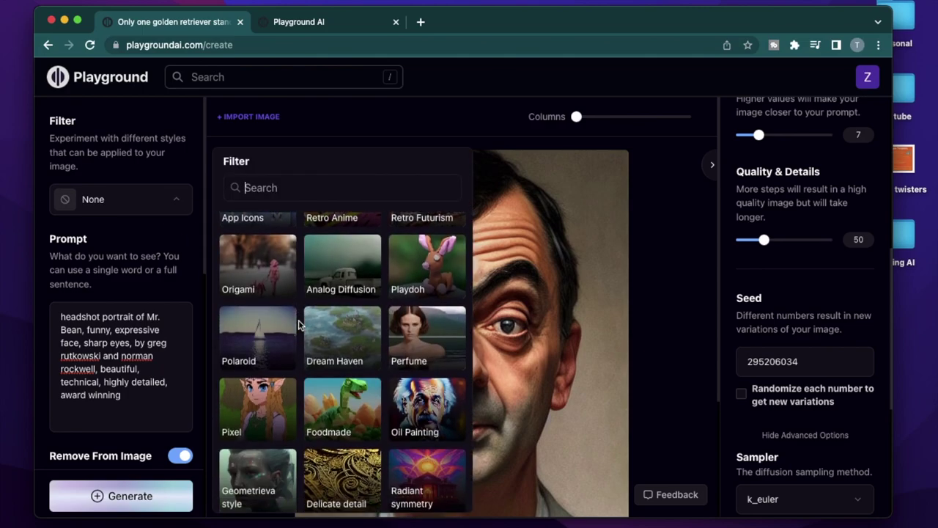
{"action": "scroll", "coordinate": [299, 325], "scroll_direction": "down", "scroll_amount": 3}
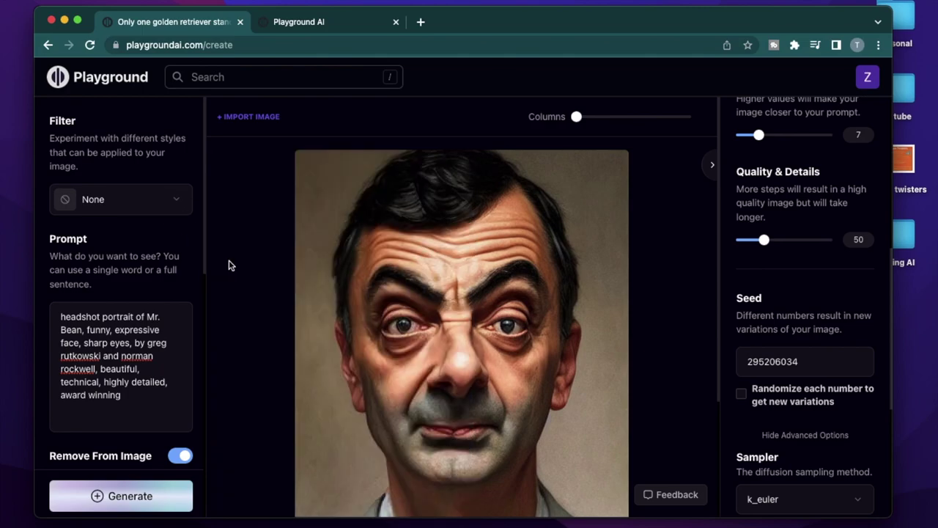
{"action": "left_click", "coordinate": [156, 210]}
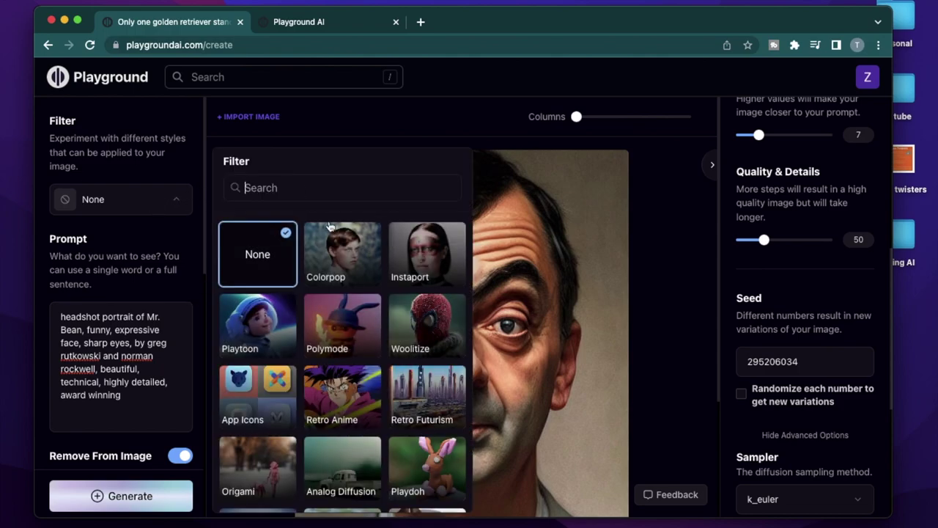
{"action": "scroll", "coordinate": [326, 328], "scroll_direction": "down", "scroll_amount": 8}
{"action": "scroll", "coordinate": [326, 328], "scroll_direction": "down", "scroll_amount": 1}
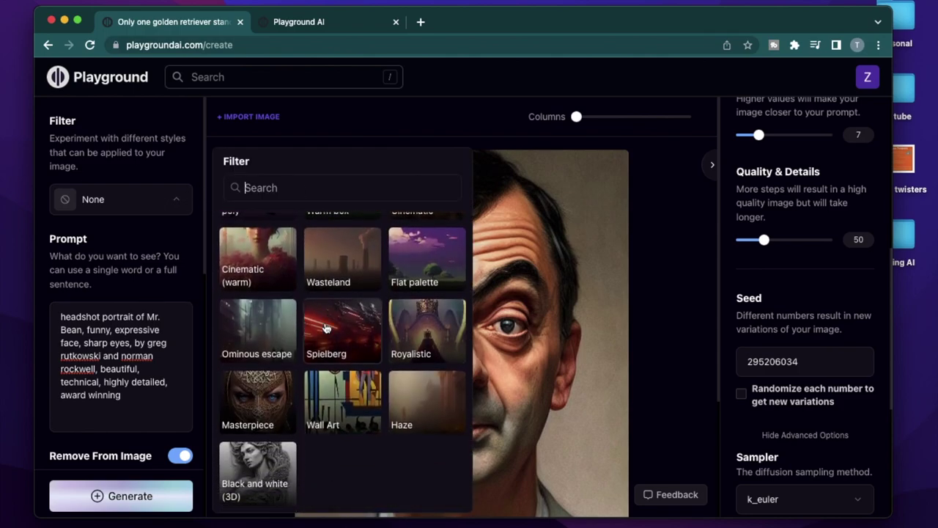
{"action": "scroll", "coordinate": [184, 222], "scroll_direction": "down", "scroll_amount": 3}
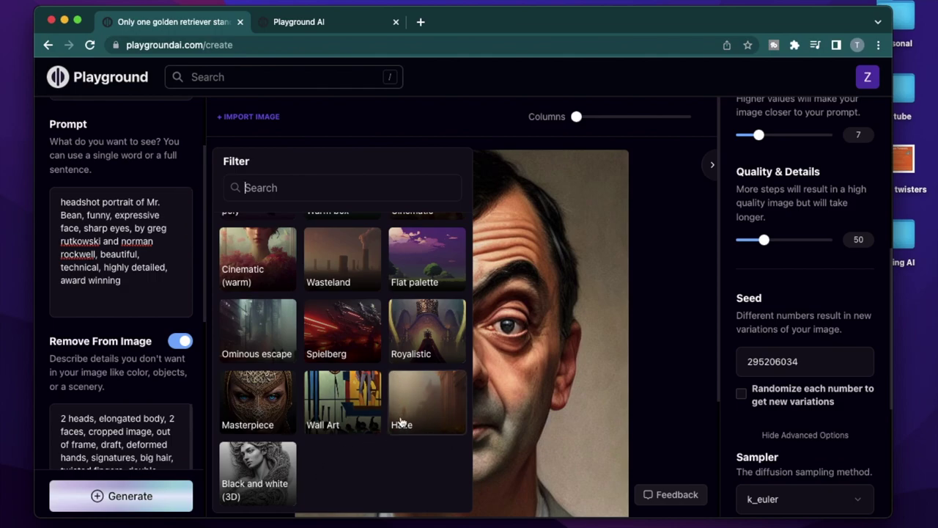
{"action": "left_click", "coordinate": [270, 419]}
- Generate the Masterpiece portrait, then another with the Cinematic filter
{"action": "left_click", "coordinate": [120, 498]}
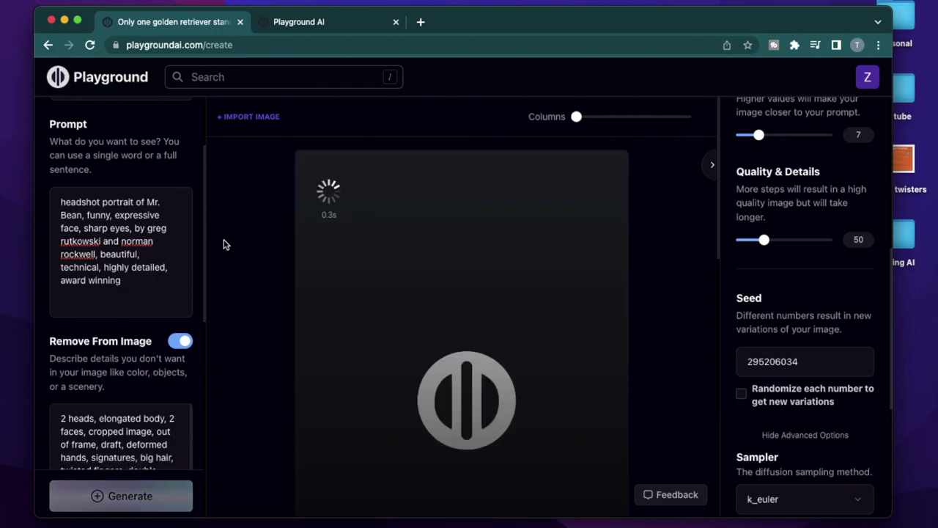
{"action": "scroll", "coordinate": [186, 210], "scroll_direction": "up", "scroll_amount": 3}
{"action": "left_click", "coordinate": [186, 207]}
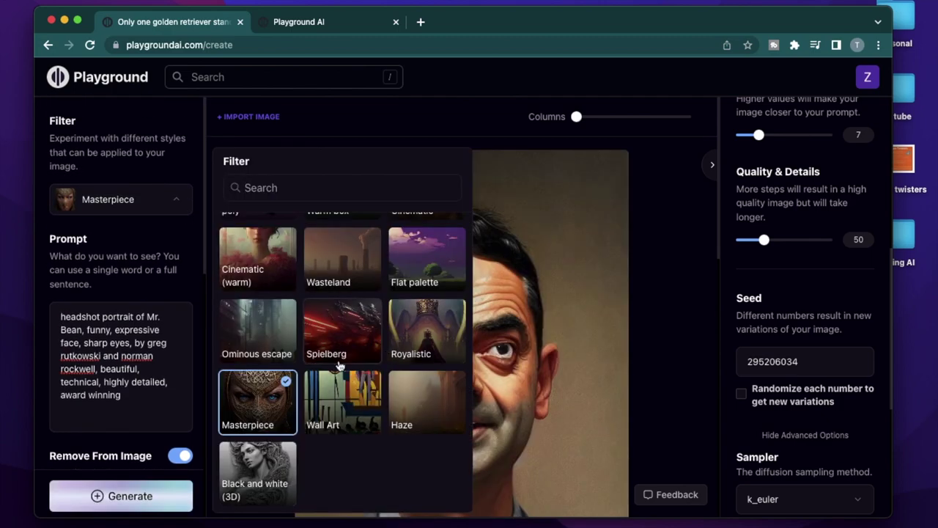
{"action": "scroll", "coordinate": [403, 345], "scroll_direction": "up", "scroll_amount": 3}
{"action": "left_click", "coordinate": [423, 333]}
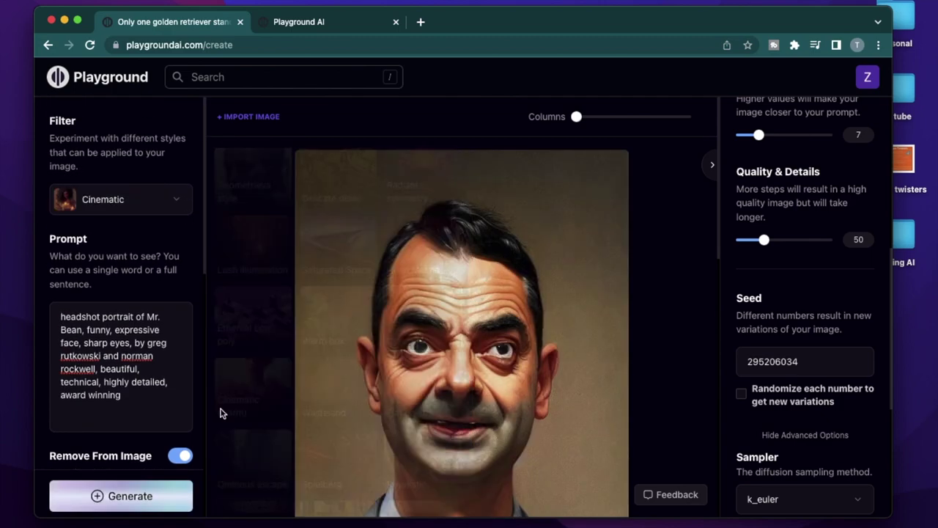
{"action": "left_click", "coordinate": [143, 486]}
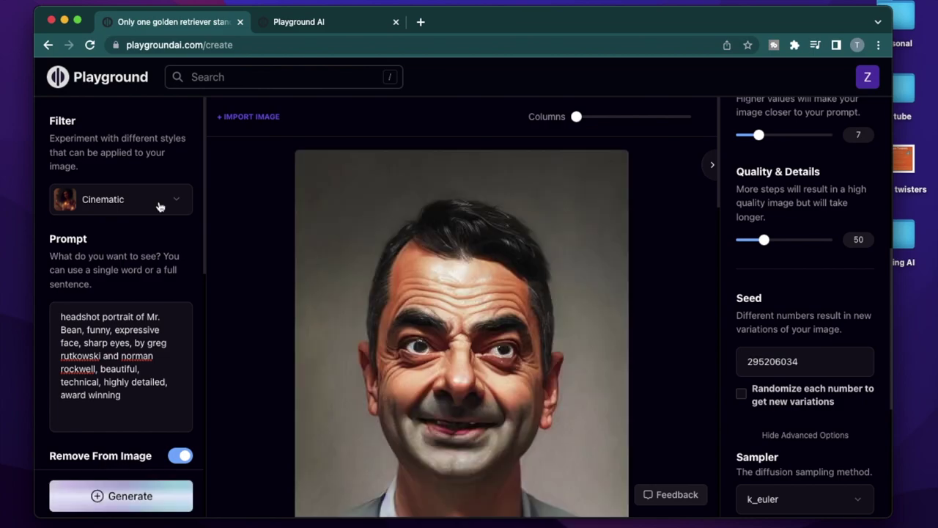
- Generate a Cinematic (warm) version of the portrait
{"action": "left_click", "coordinate": [157, 203]}
{"action": "scroll", "coordinate": [334, 366], "scroll_direction": "down", "scroll_amount": 5}
{"action": "scroll", "coordinate": [334, 366], "scroll_direction": "down", "scroll_amount": 5}
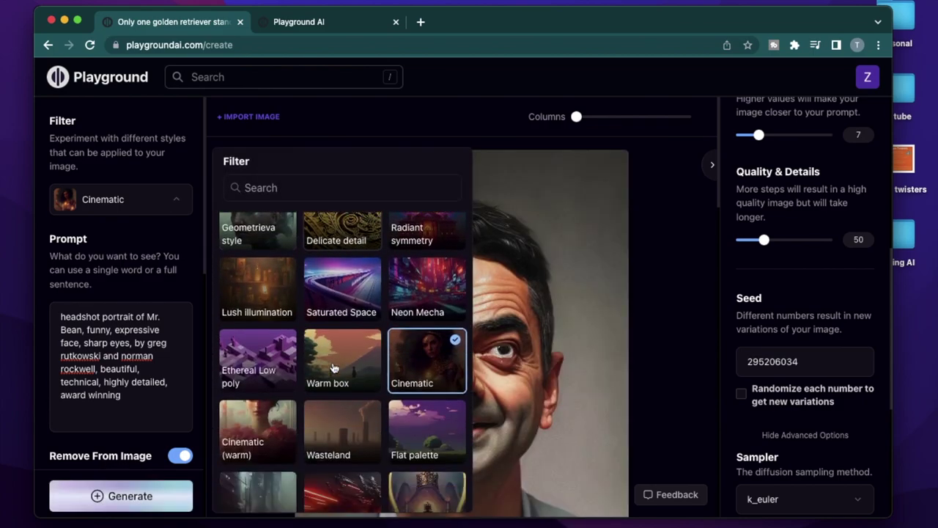
{"action": "left_click", "coordinate": [255, 383]}
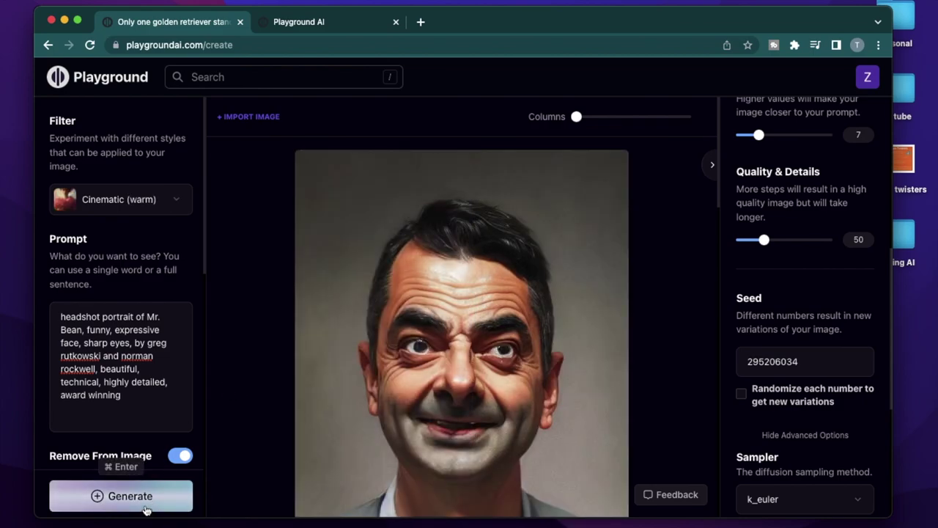
{"action": "left_click", "coordinate": [146, 511]}
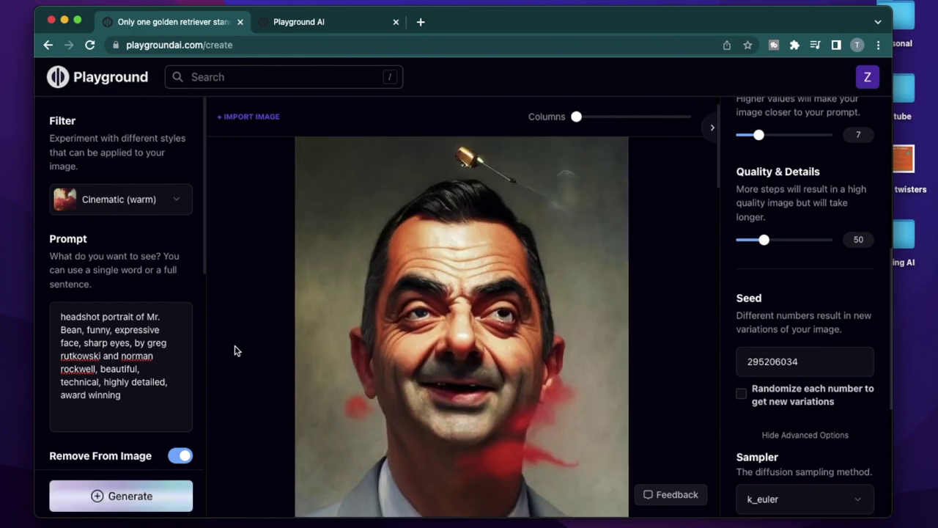
- Generate a Royalistic version with a jeweled crown and red scarf
{"action": "left_click", "coordinate": [121, 198]}
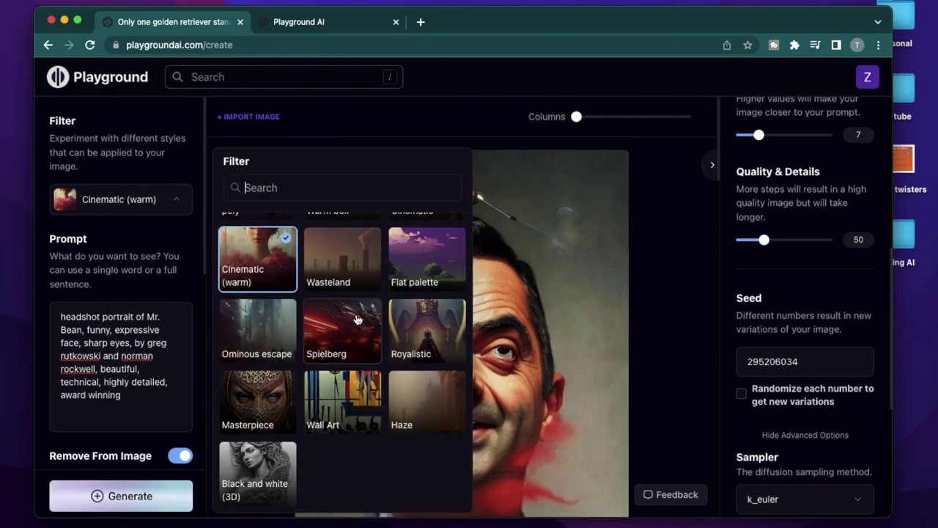
{"action": "left_click", "coordinate": [423, 344]}
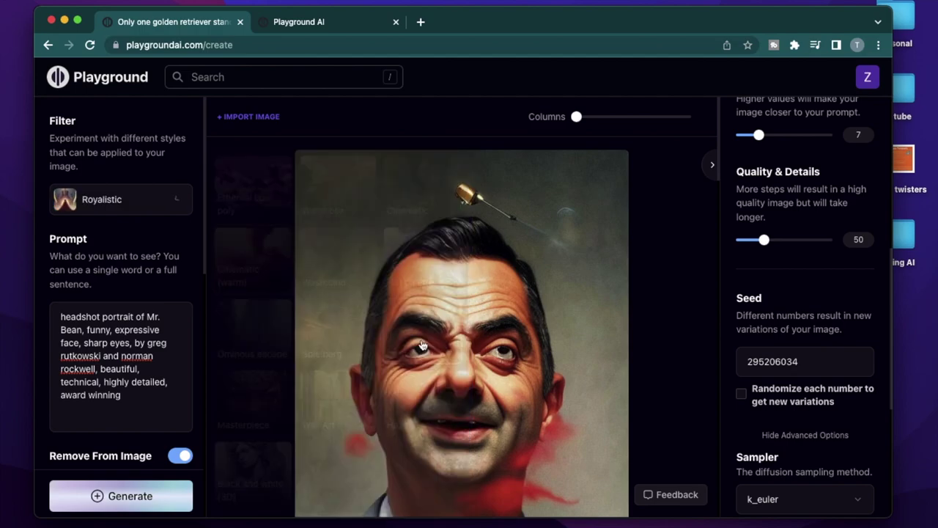
{"action": "left_click", "coordinate": [121, 495]}
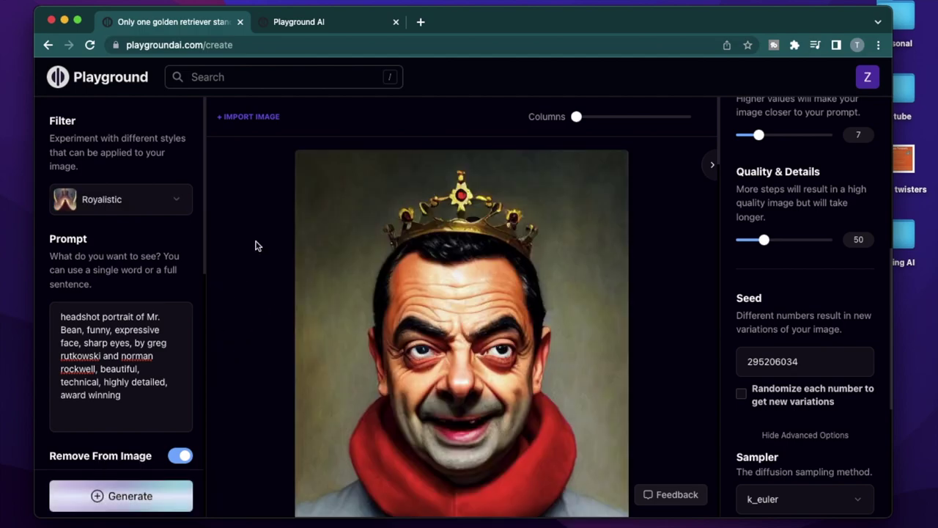
- Generate a Perfume-filtered portrait
{"action": "left_click", "coordinate": [121, 199]}
{"action": "scroll", "coordinate": [448, 318], "scroll_direction": "up", "scroll_amount": 2}
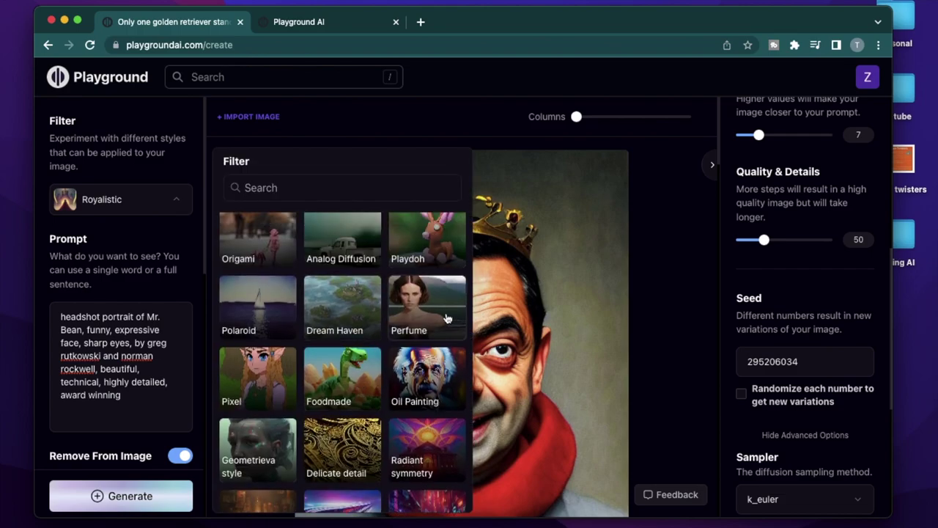
{"action": "left_click", "coordinate": [426, 317]}
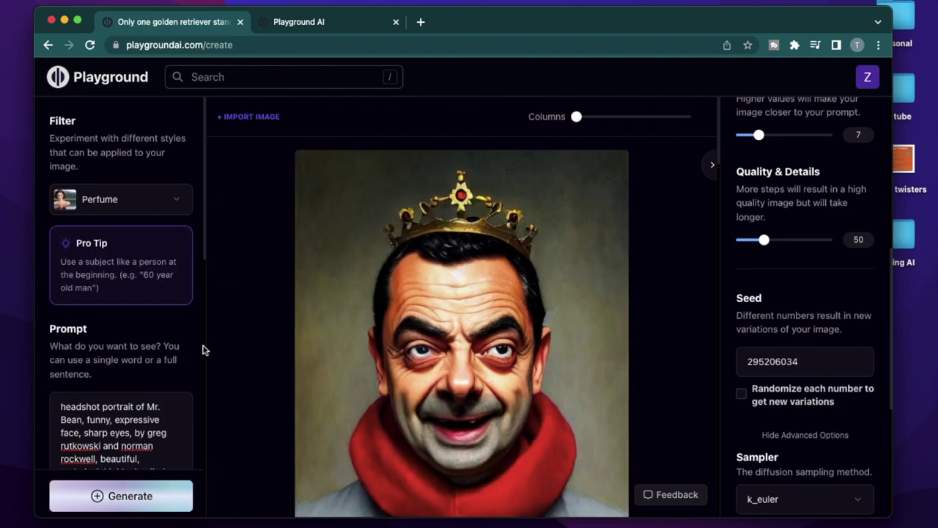
{"action": "left_click", "coordinate": [148, 496]}
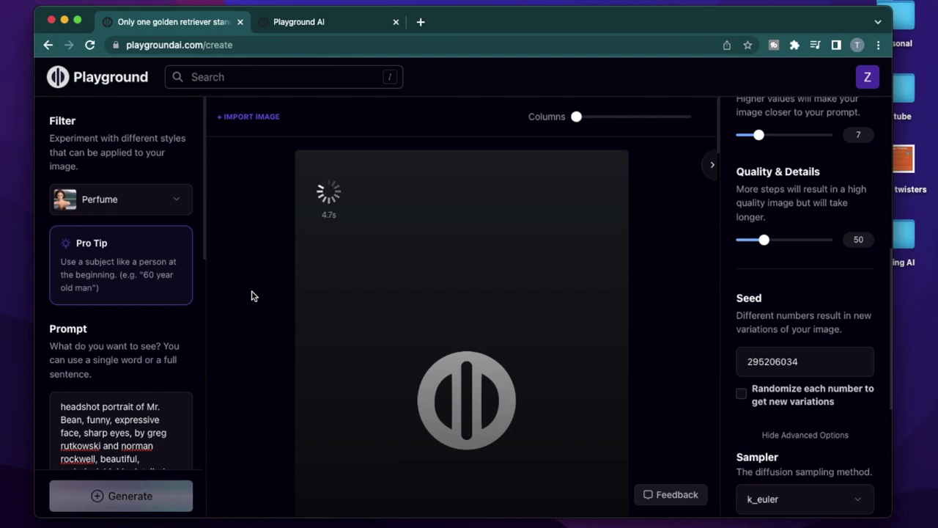
- Generate an Instaport-filtered portrait
{"action": "left_click", "coordinate": [160, 209]}
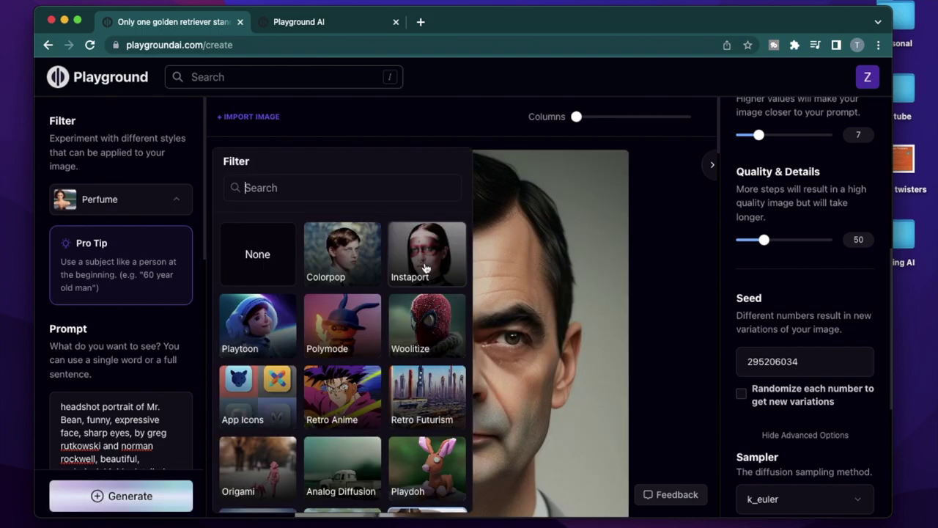
{"action": "left_click", "coordinate": [426, 268]}
{"action": "left_click", "coordinate": [181, 503]}
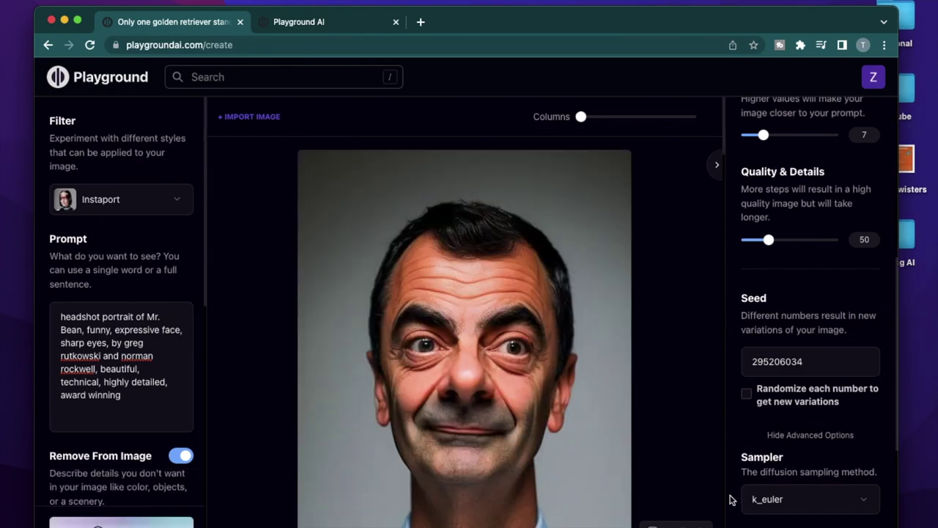
- Generate a Colorpop-filtered portrait
{"action": "left_click", "coordinate": [173, 203]}
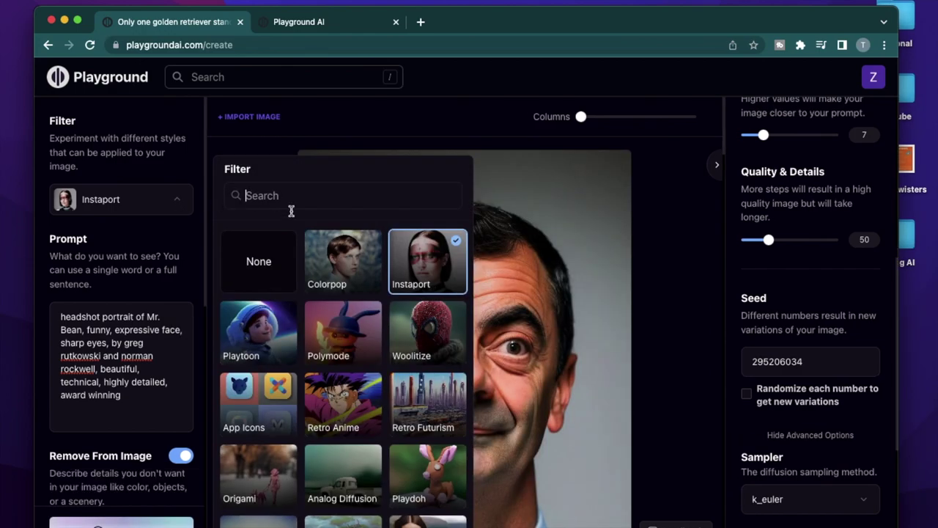
{"action": "left_click", "coordinate": [349, 271]}
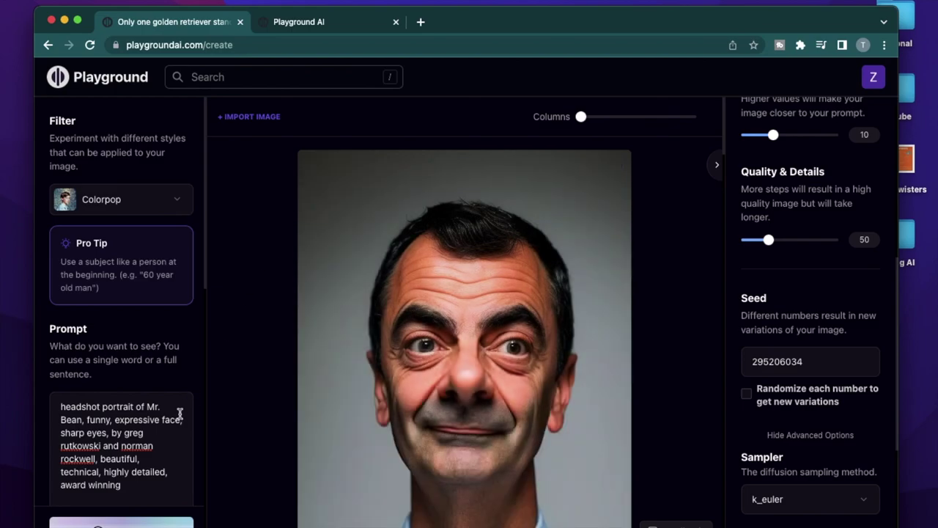
{"action": "key", "text": "super+Return"}
- Scroll through the feed to review the earlier filtered portraits
{"action": "scroll", "coordinate": [249, 316], "scroll_direction": "down", "scroll_amount": 3}
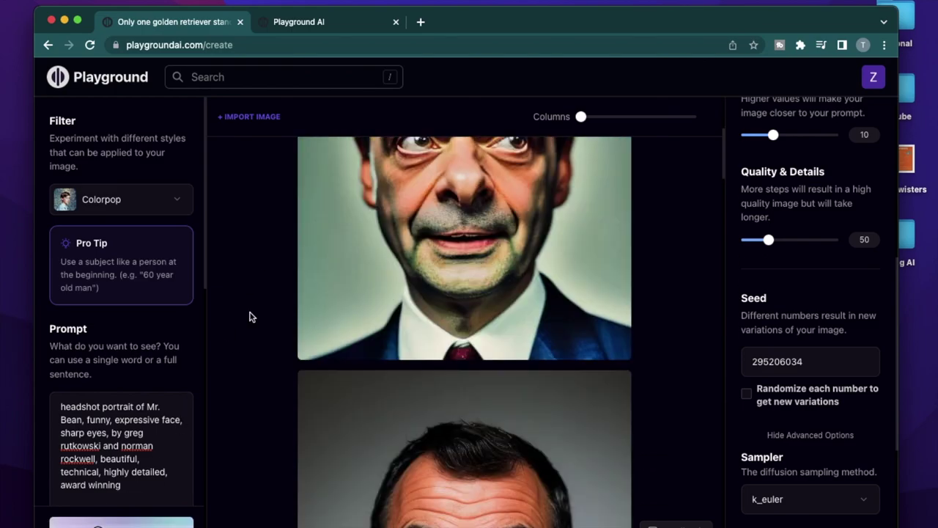
{"action": "scroll", "coordinate": [250, 316], "scroll_direction": "down", "scroll_amount": 10}
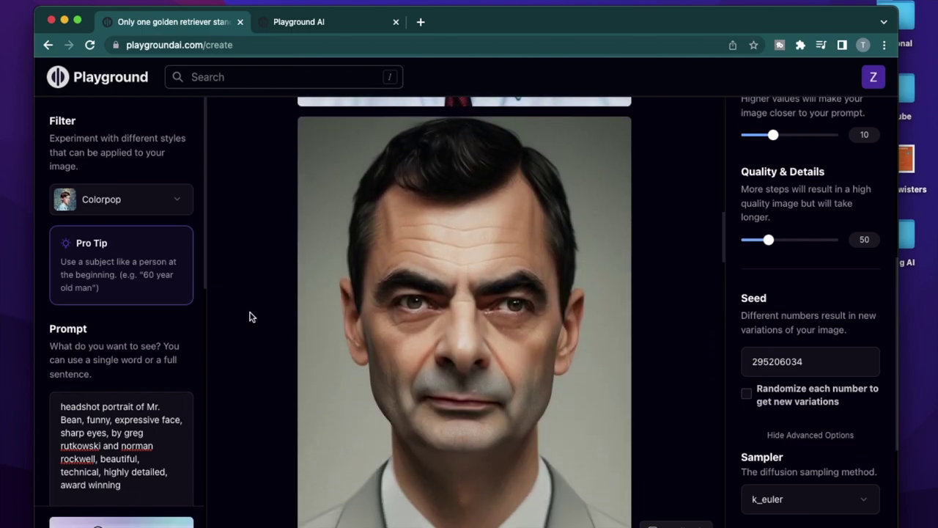
{"action": "scroll", "coordinate": [253, 330], "scroll_direction": "down", "scroll_amount": 8}
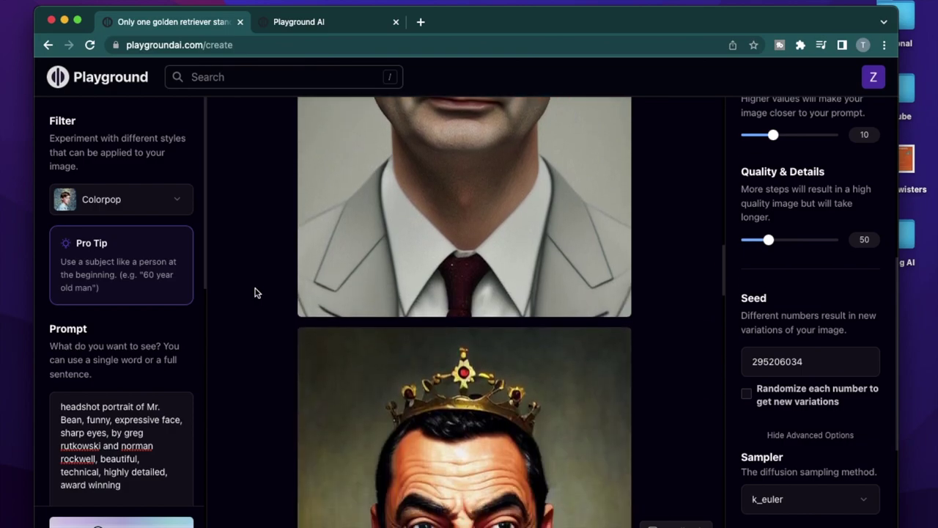
{"action": "scroll", "coordinate": [246, 334], "scroll_direction": "down", "scroll_amount": 4}
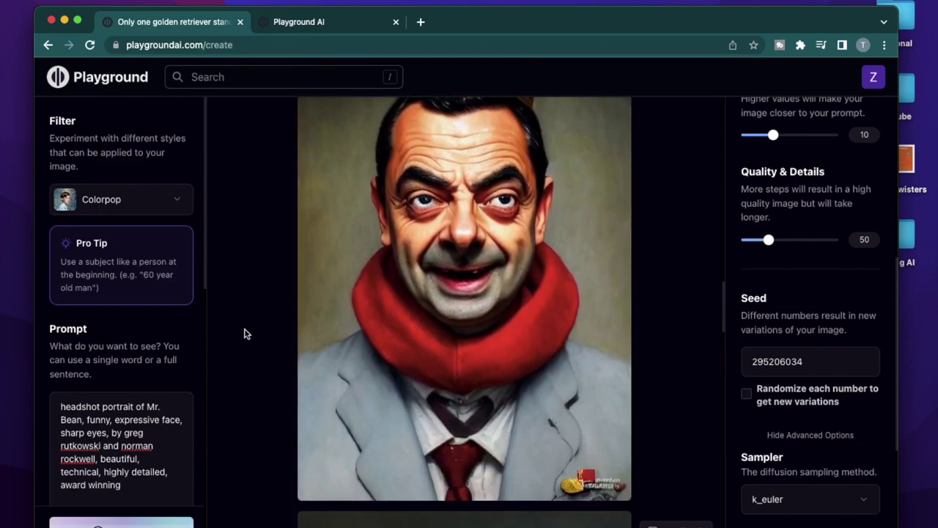
{"action": "scroll", "coordinate": [246, 333], "scroll_direction": "down", "scroll_amount": 5}
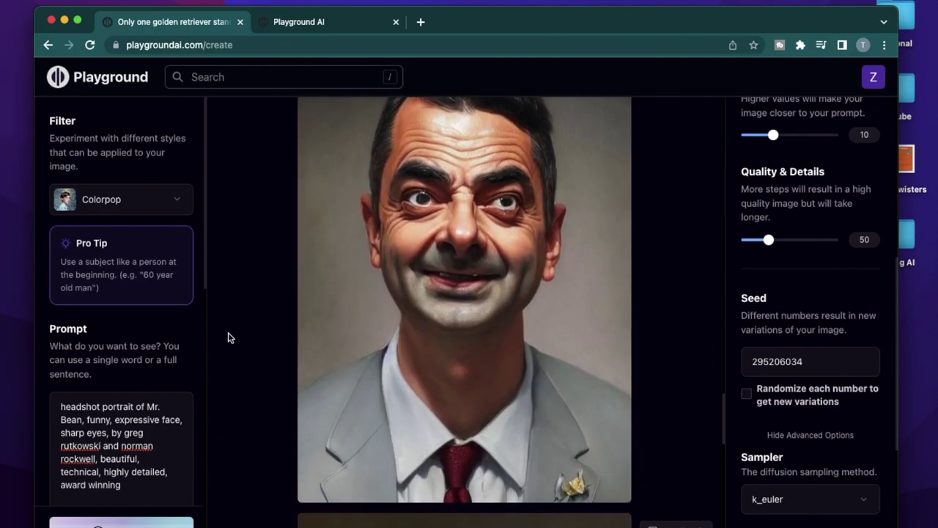
{"action": "scroll", "coordinate": [228, 337], "scroll_direction": "up", "scroll_amount": 15}
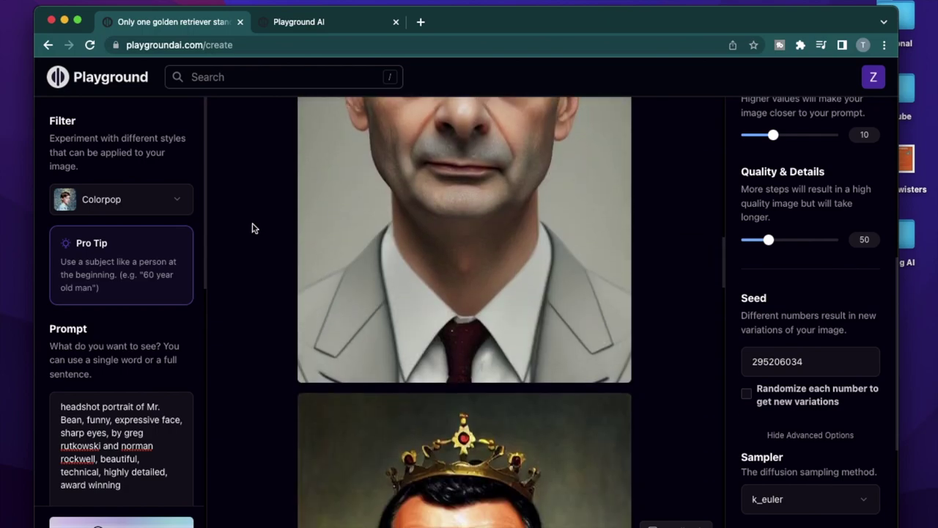
{"action": "scroll", "coordinate": [252, 228], "scroll_direction": "down", "scroll_amount": 5}
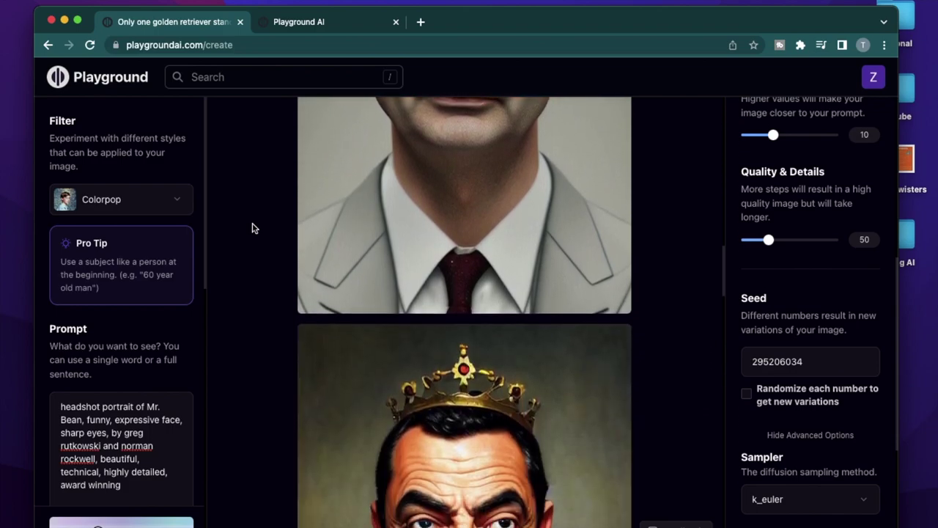
{"action": "scroll", "coordinate": [252, 228], "scroll_direction": "up", "scroll_amount": 10}
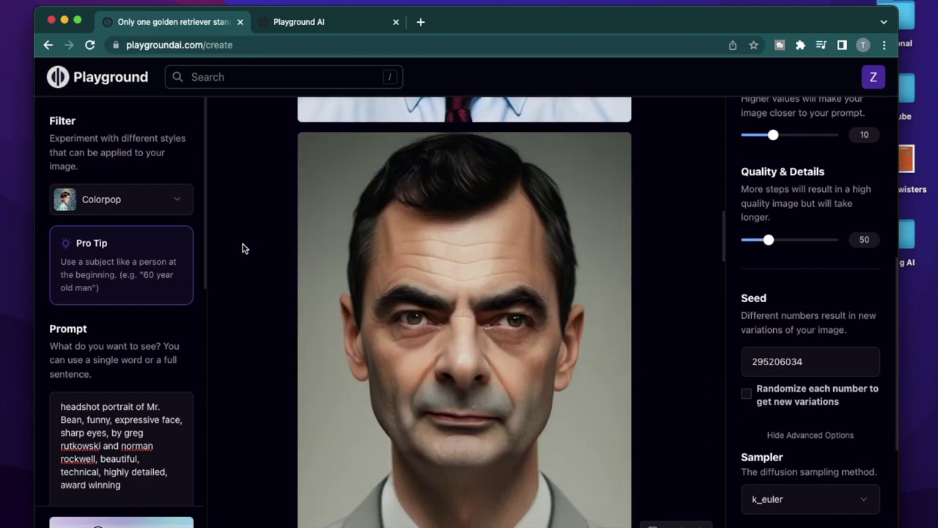
{"action": "scroll", "coordinate": [243, 247], "scroll_direction": "down", "scroll_amount": 5}
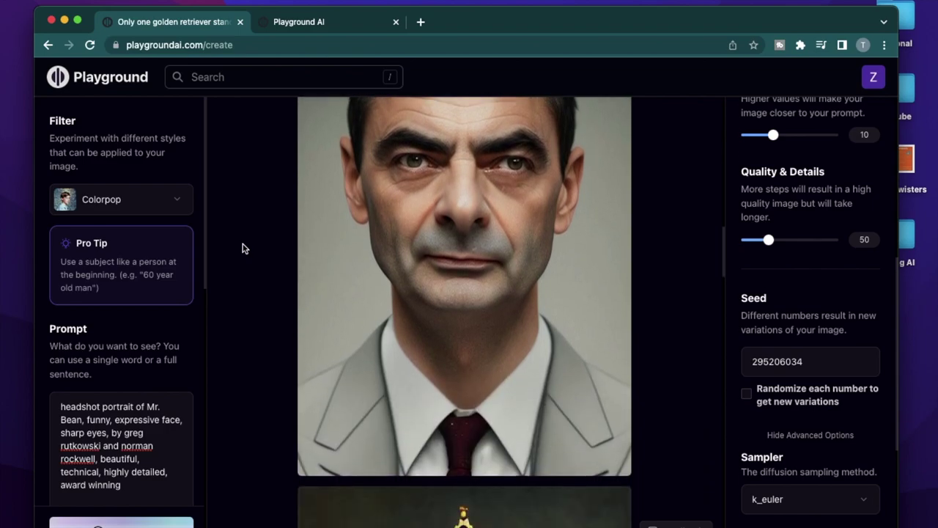
{"action": "scroll", "coordinate": [277, 323], "scroll_direction": "down", "scroll_amount": 15}
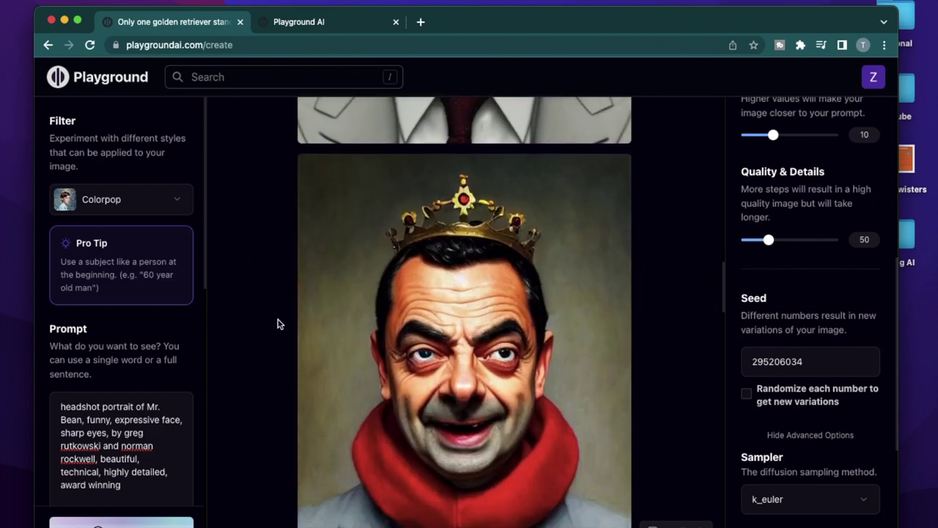
{"action": "scroll", "coordinate": [277, 324], "scroll_direction": "up", "scroll_amount": 15}
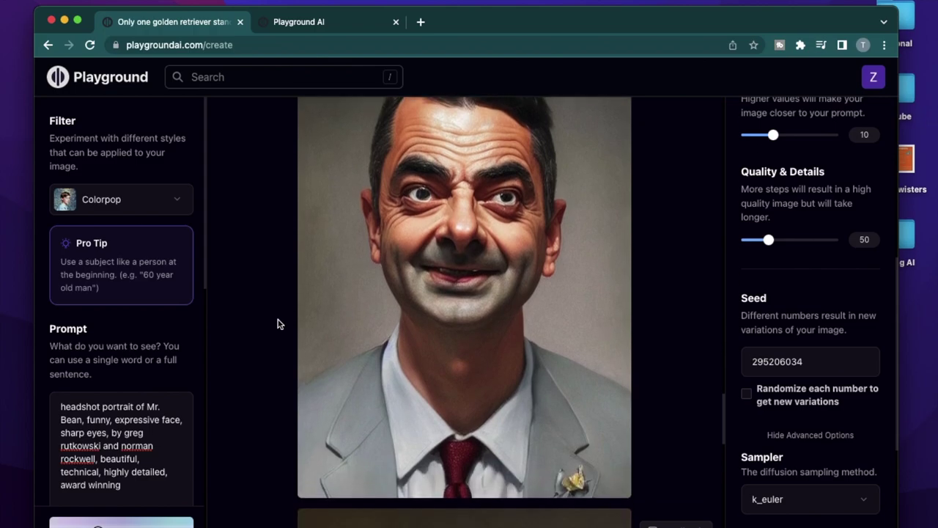
{"action": "scroll", "coordinate": [269, 297], "scroll_direction": "down", "scroll_amount": 1}
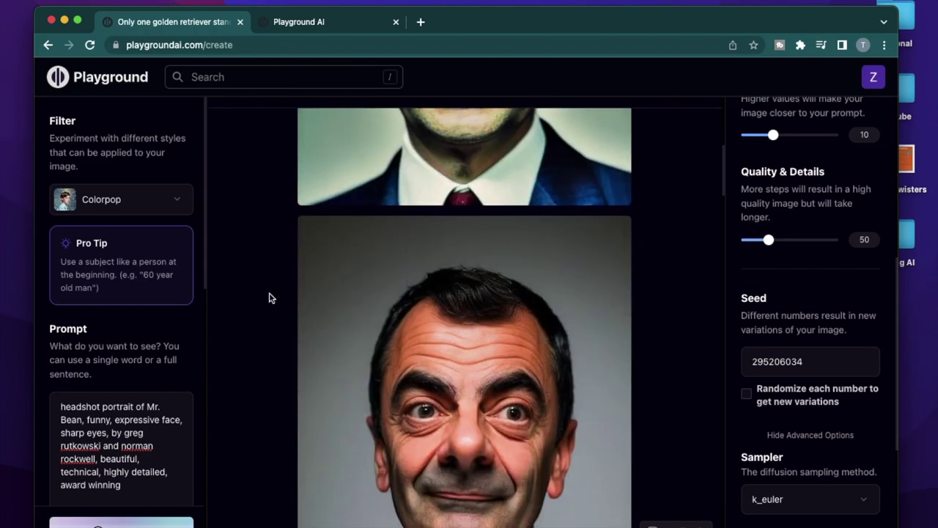
{"action": "scroll", "coordinate": [269, 297], "scroll_direction": "down", "scroll_amount": 2}
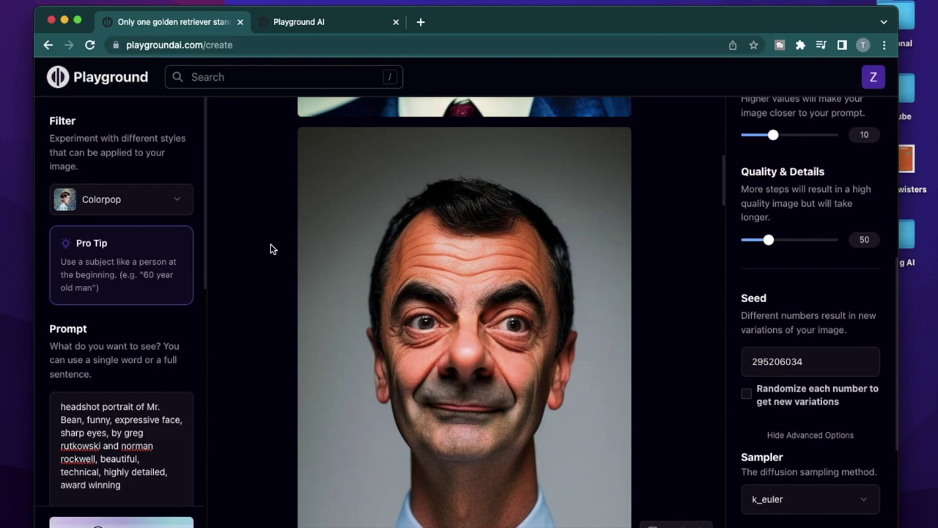
{"action": "scroll", "coordinate": [261, 296], "scroll_direction": "up", "scroll_amount": 5}
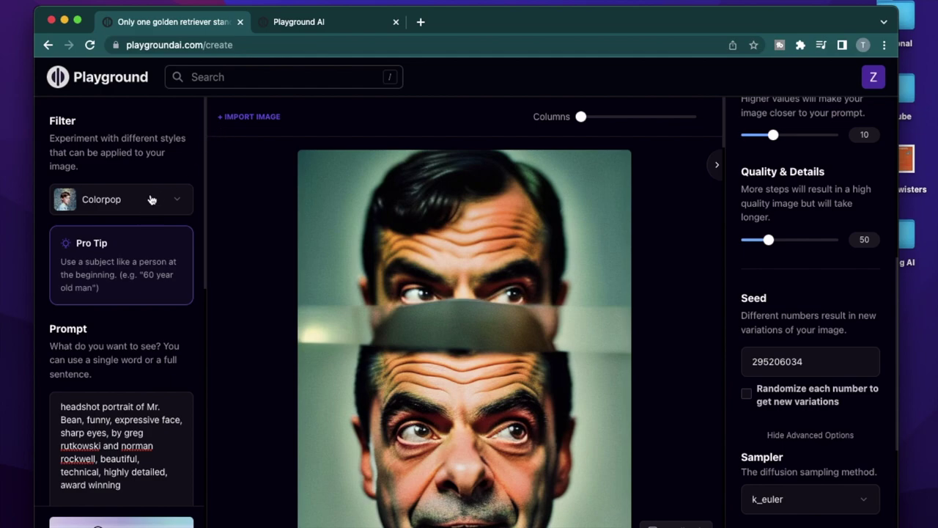
- Generate a Playtoon-filtered portrait and look over the feed
{"action": "left_click", "coordinate": [151, 199]}
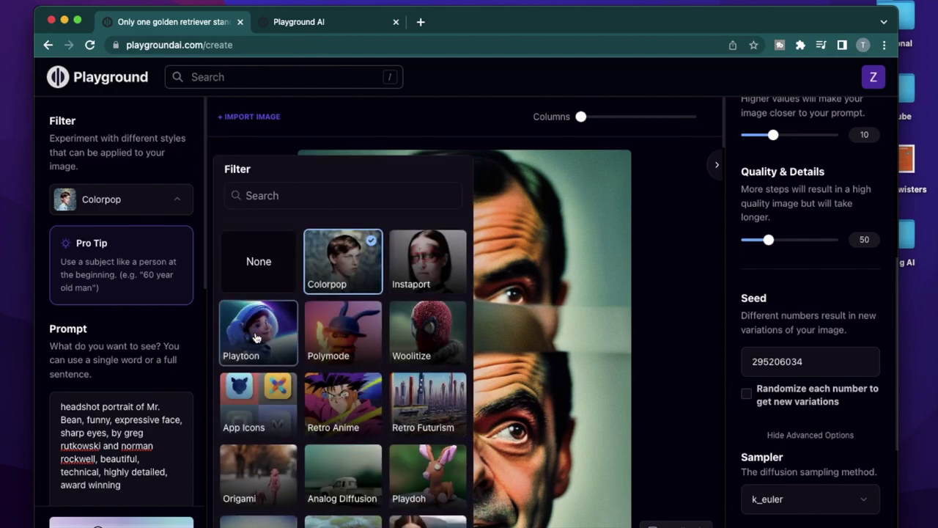
{"action": "left_click", "coordinate": [256, 337]}
{"action": "left_click", "coordinate": [132, 520]}
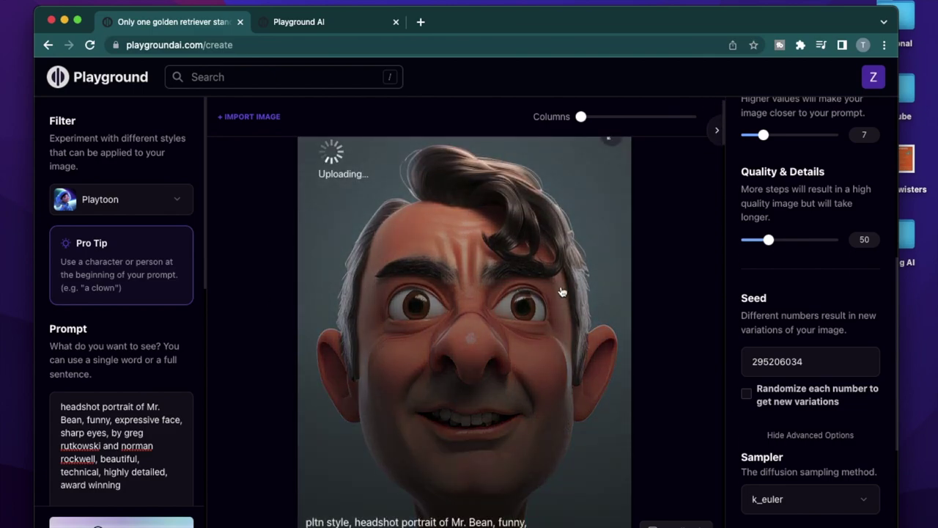
{"action": "scroll", "coordinate": [667, 334], "scroll_direction": "down", "scroll_amount": 1}
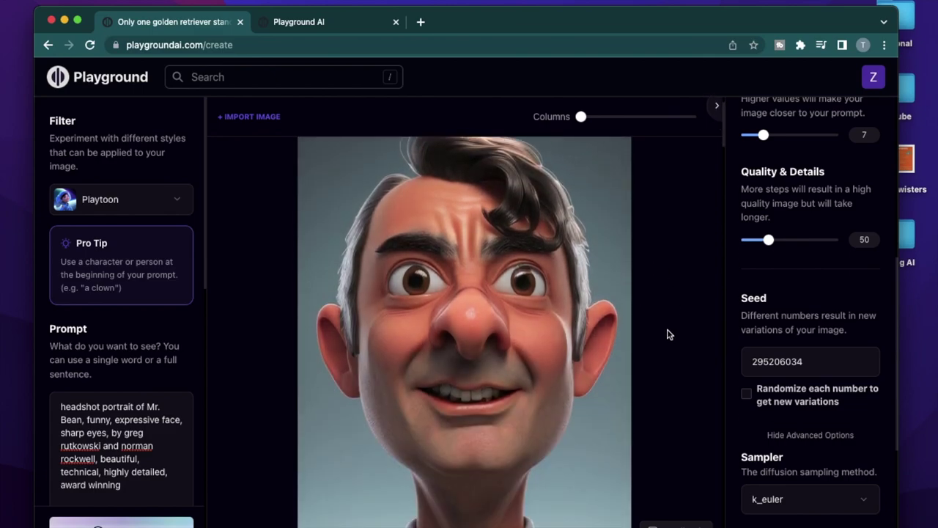
{"action": "scroll", "coordinate": [667, 335], "scroll_direction": "down", "scroll_amount": 10}
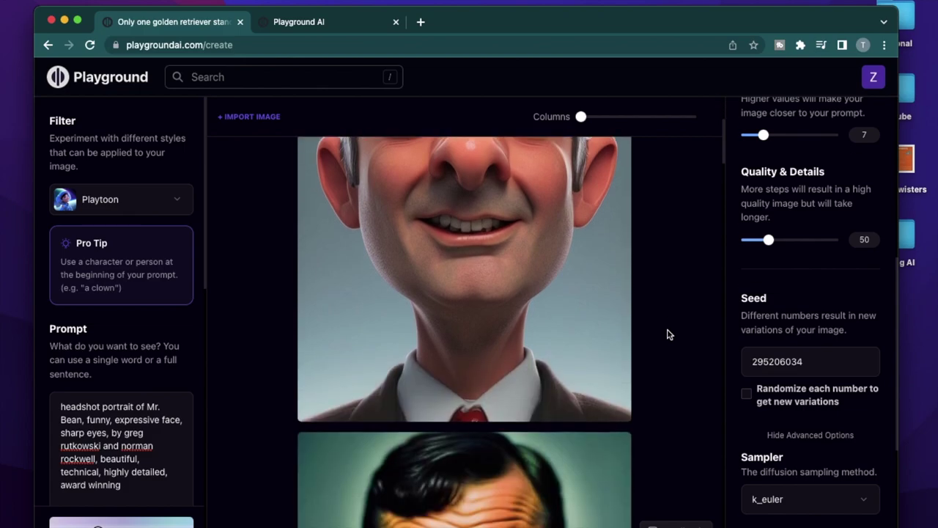
{"action": "scroll", "coordinate": [667, 334], "scroll_direction": "up", "scroll_amount": 15}
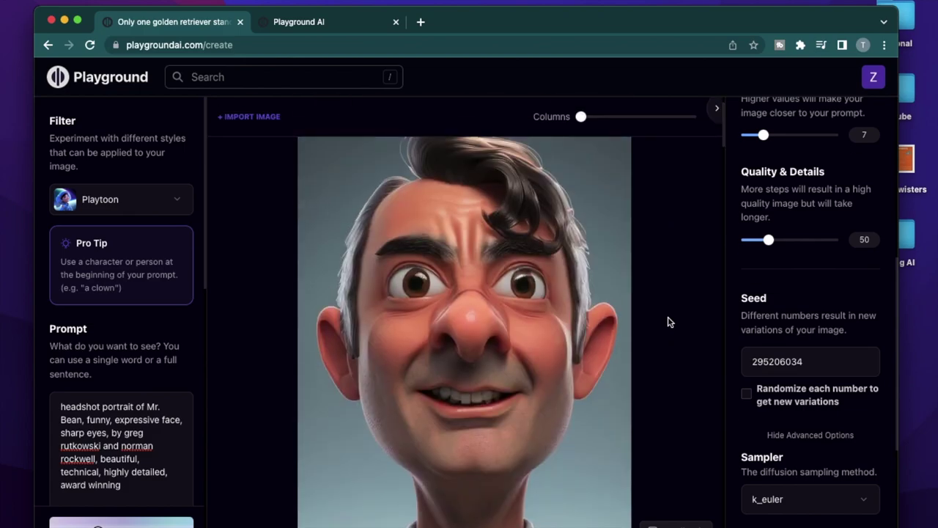
{"action": "scroll", "coordinate": [252, 208], "scroll_direction": "up", "scroll_amount": 1}
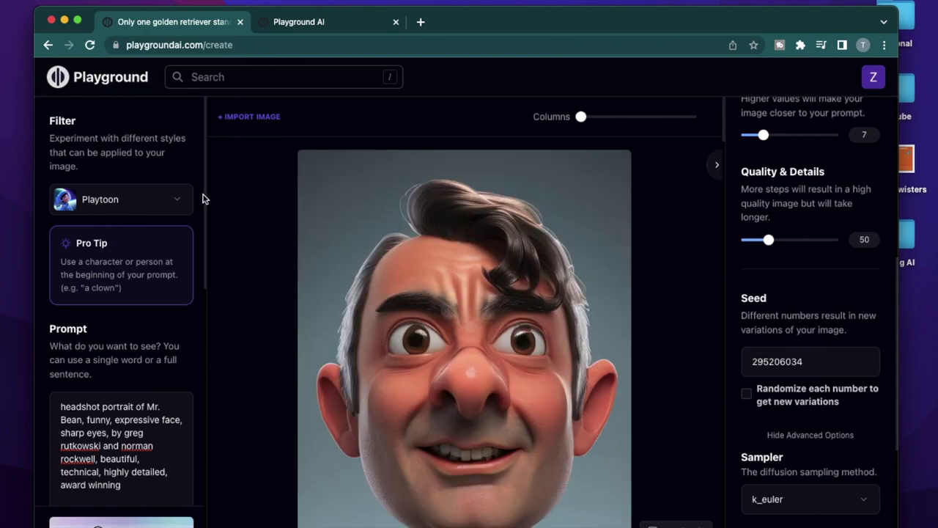
- Generate a Polymode-filtered portrait
{"action": "left_click", "coordinate": [149, 199]}
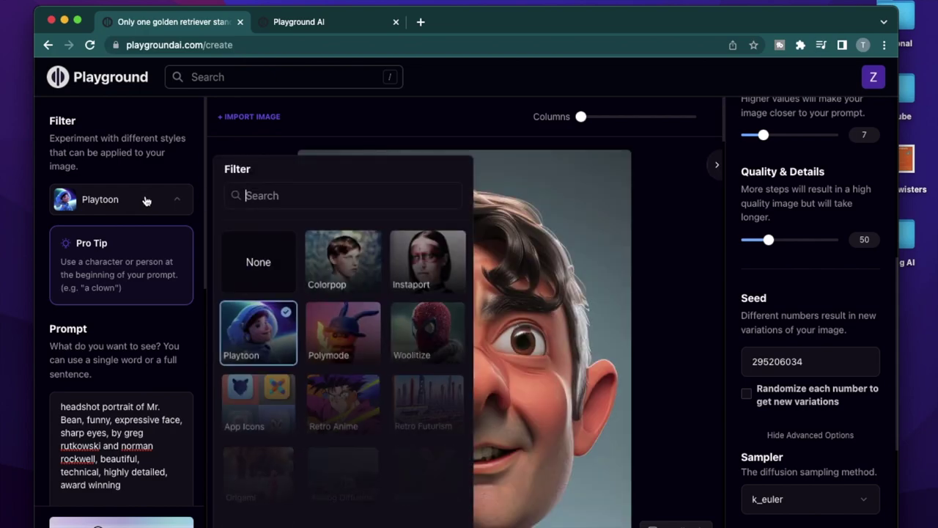
{"action": "left_click", "coordinate": [354, 346]}
{"action": "key", "text": "ctrl+Return"}
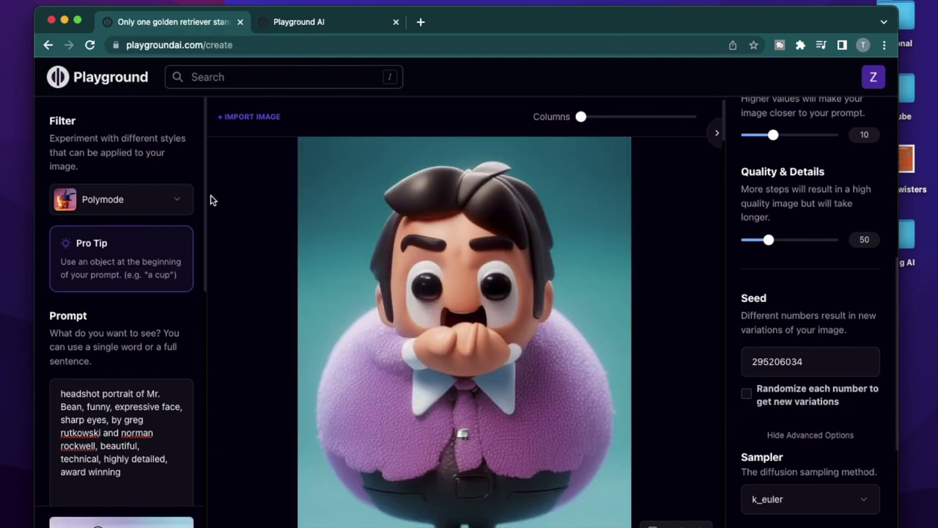
- Generate a Woolitize version with a knitted hat
{"action": "left_click", "coordinate": [136, 205]}
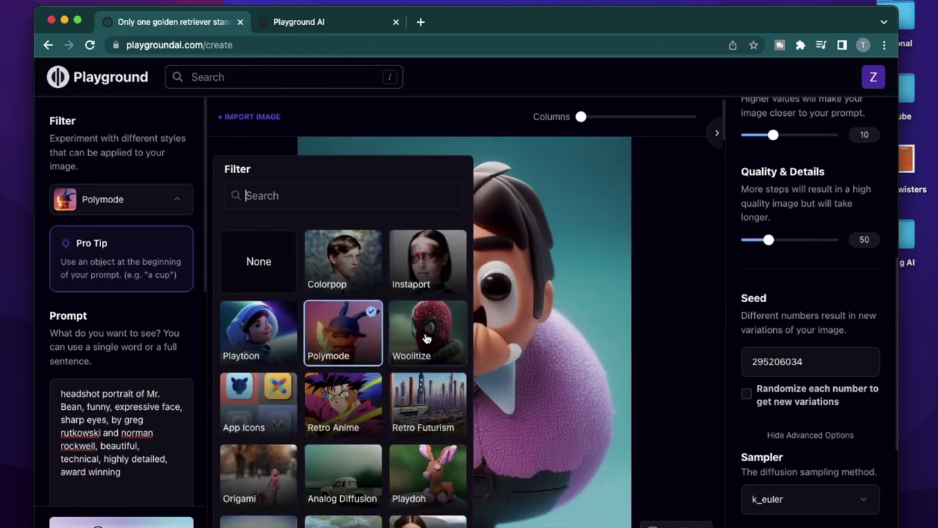
{"action": "left_click", "coordinate": [427, 338]}
{"action": "left_click", "coordinate": [121, 522]}
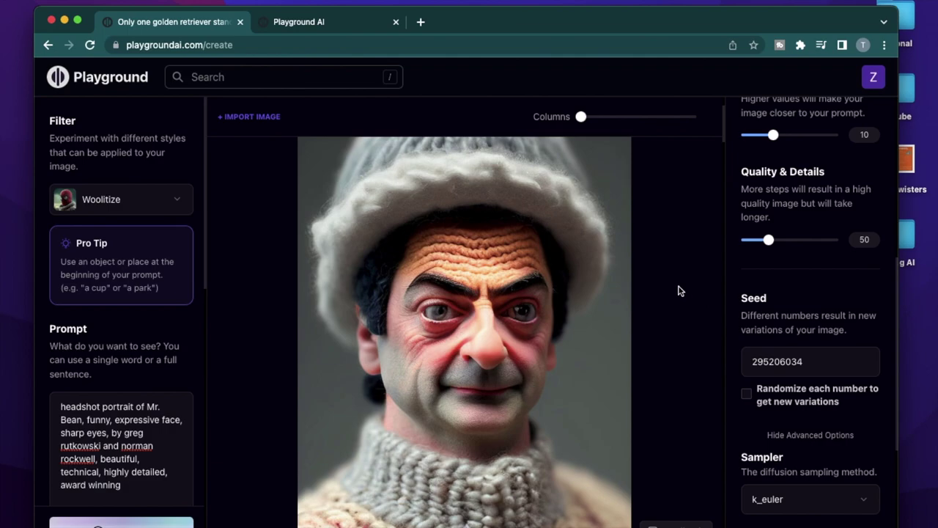
- Delete the Woolitize image, then generate App Icons and Retro Anime portraits
{"action": "key", "text": "Delete"}
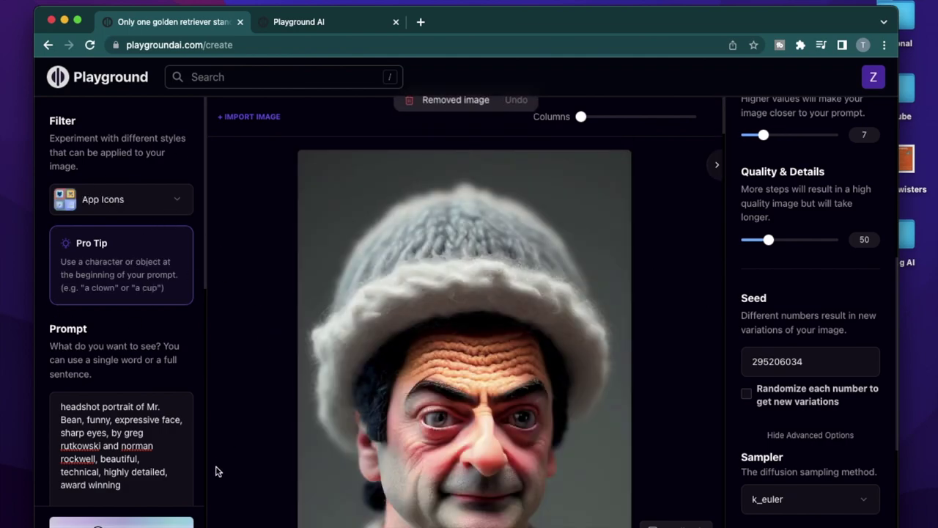
{"action": "left_click", "coordinate": [121, 522]}
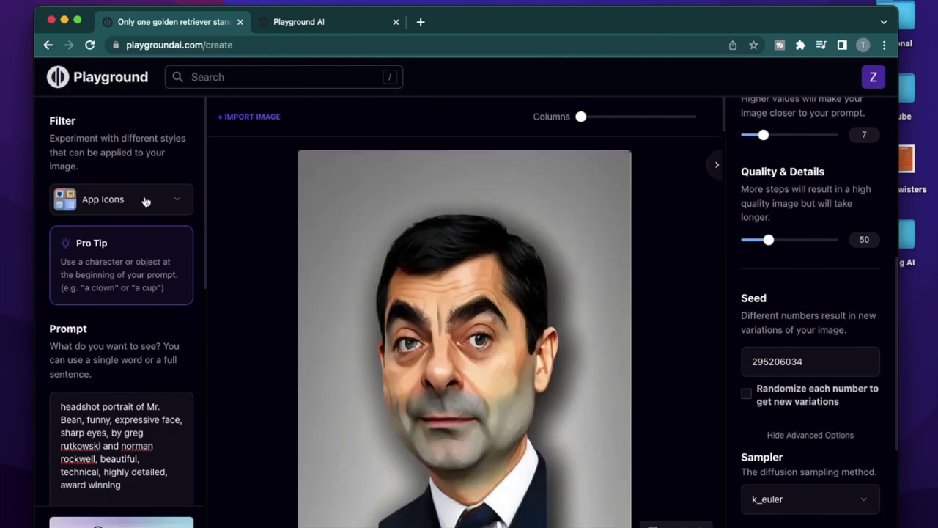
{"action": "left_click", "coordinate": [146, 202]}
{"action": "scroll", "coordinate": [359, 403], "scroll_direction": "down", "scroll_amount": 2}
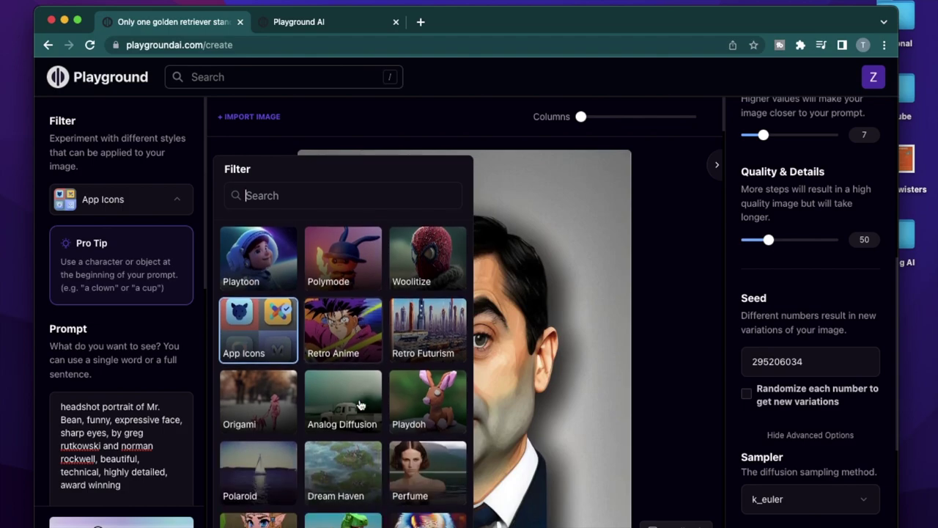
{"action": "left_click", "coordinate": [337, 315]}
{"action": "key", "text": "super+Return"}
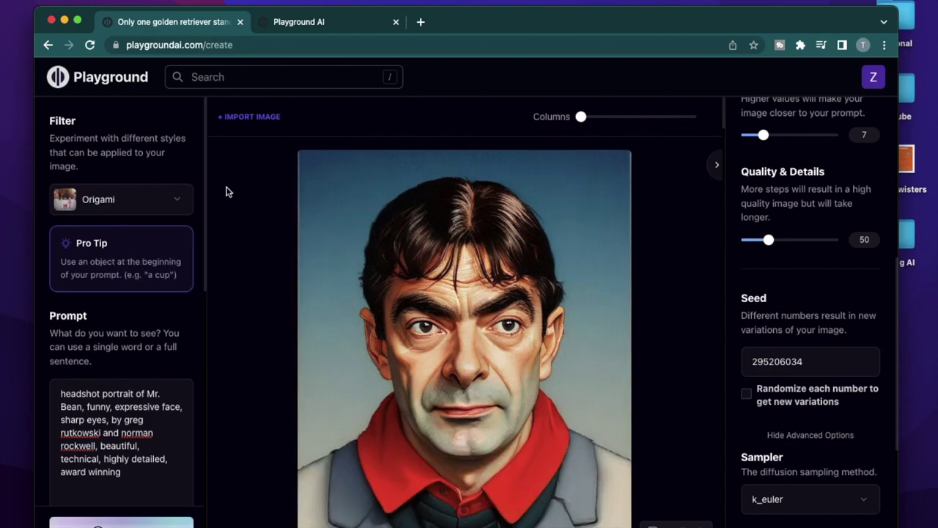
- Generate an Origami portrait, then a clay-look Playdoh version
{"action": "left_click", "coordinate": [120, 522]}
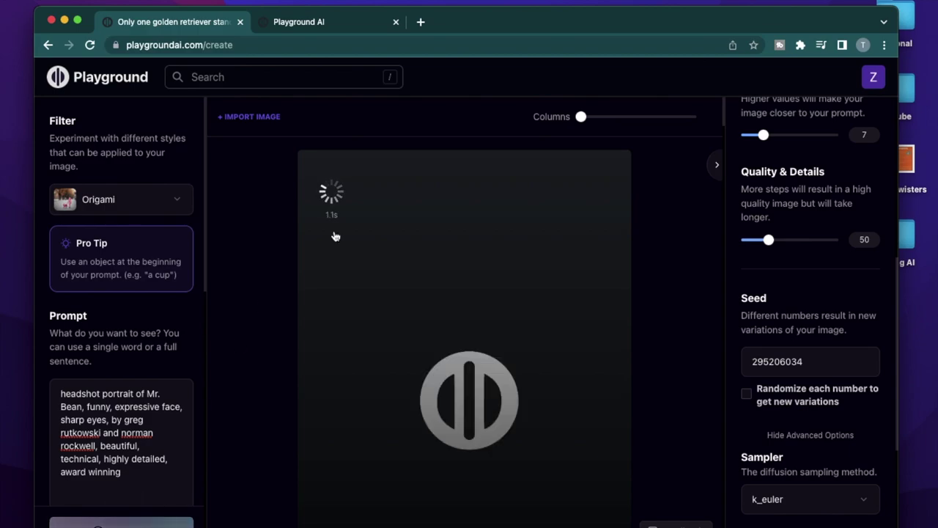
{"action": "left_click", "coordinate": [121, 198]}
{"action": "scroll", "coordinate": [410, 330], "scroll_direction": "down", "scroll_amount": 2}
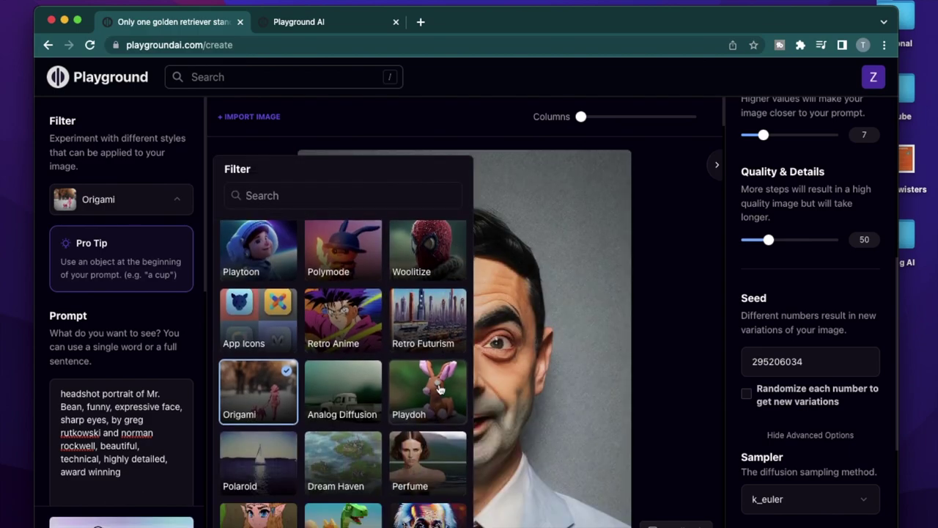
{"action": "scroll", "coordinate": [440, 389], "scroll_direction": "down", "scroll_amount": 1}
{"action": "left_click", "coordinate": [427, 359]}
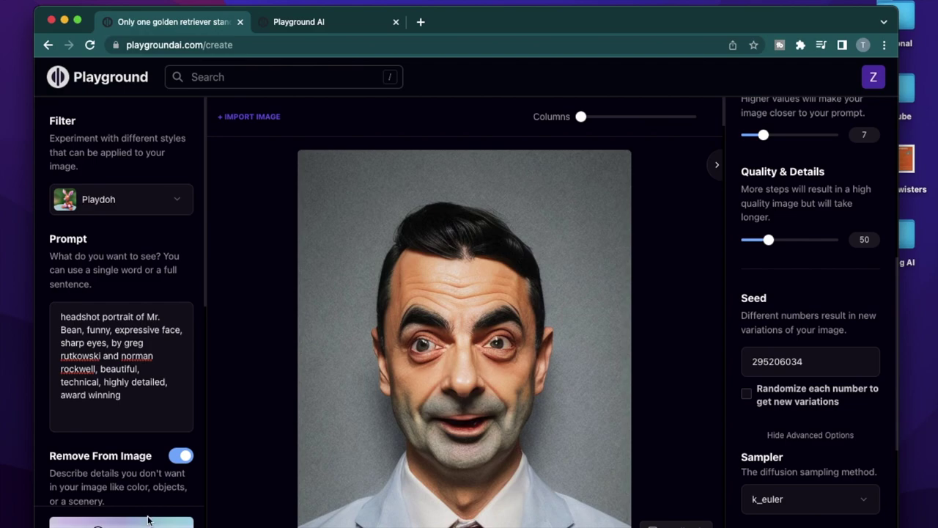
{"action": "left_click", "coordinate": [148, 520]}
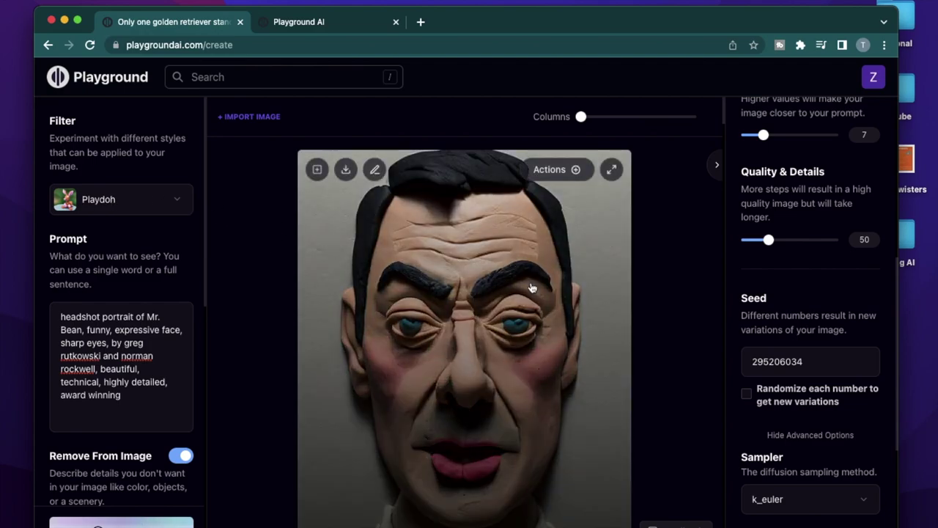
- Generate a pixel-art portrait with the Pixel filter
{"action": "left_click", "coordinate": [145, 211]}
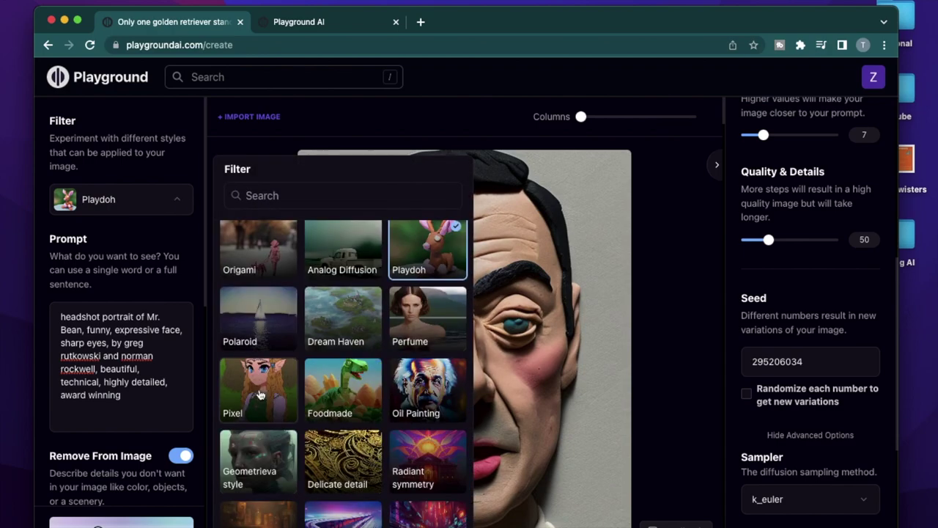
{"action": "left_click", "coordinate": [258, 394]}
{"action": "left_click", "coordinate": [121, 521]}
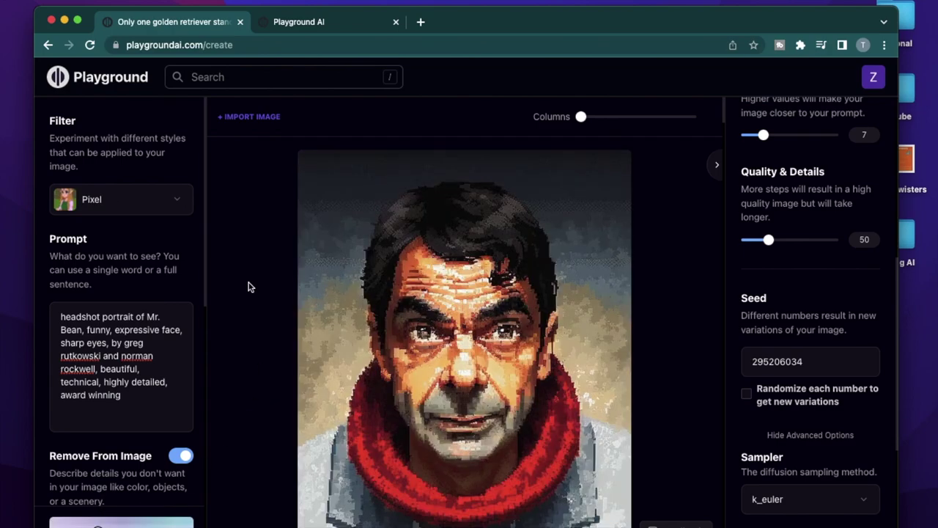
- Generate a Foodmade-style portrait and scroll the feed to review results
{"action": "left_click", "coordinate": [135, 208]}
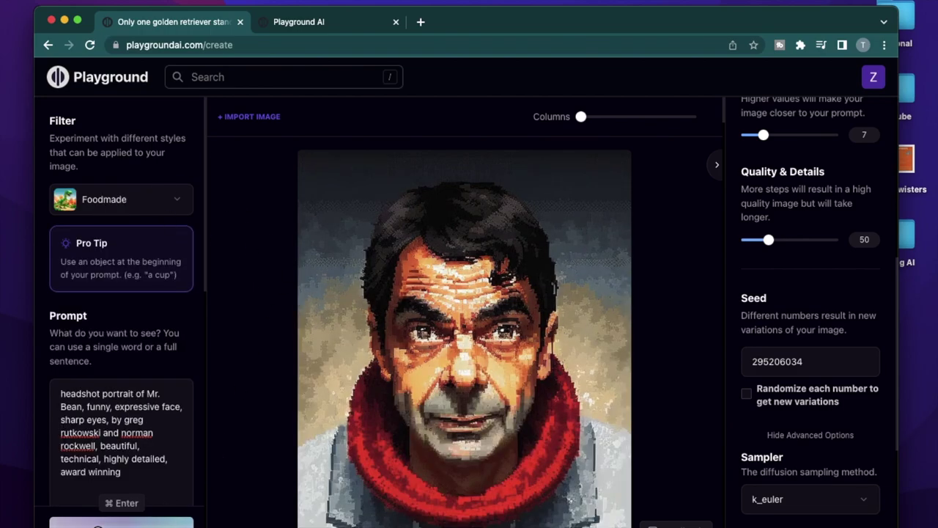
{"action": "left_click", "coordinate": [167, 520]}
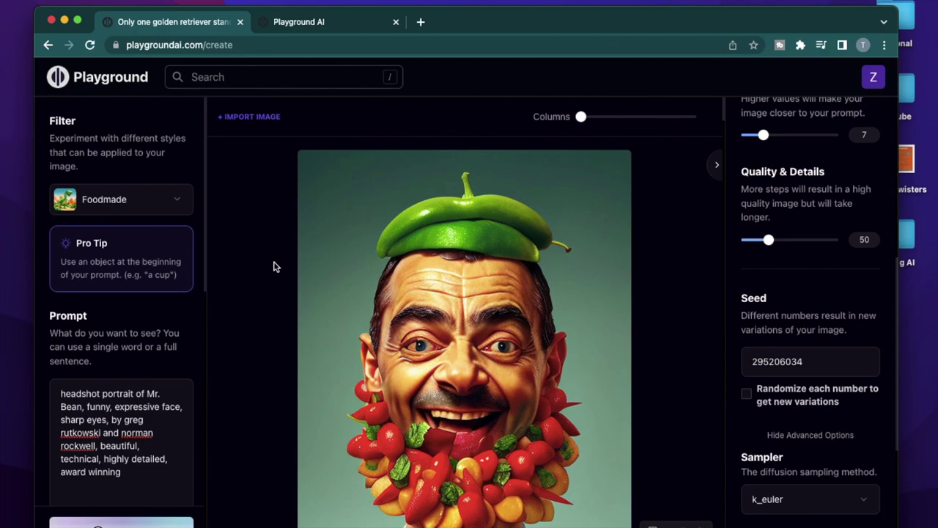
{"action": "scroll", "coordinate": [325, 297], "scroll_direction": "down", "scroll_amount": 15}
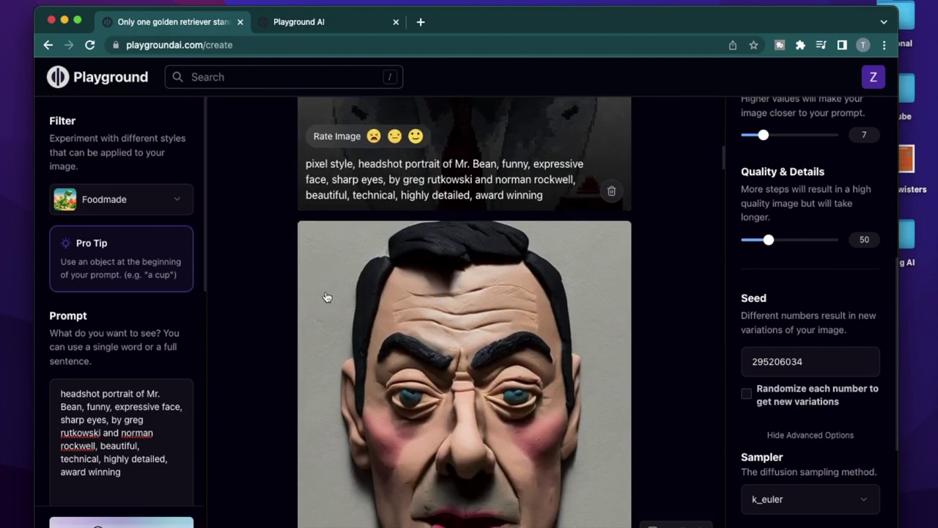
{"action": "scroll", "coordinate": [327, 297], "scroll_direction": "down", "scroll_amount": 12}
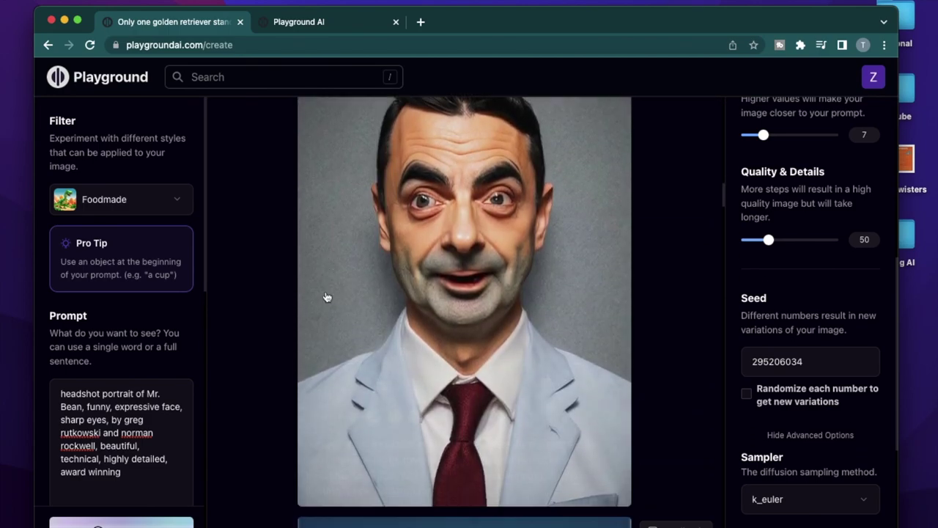
{"action": "scroll", "coordinate": [327, 297], "scroll_direction": "down", "scroll_amount": 5}
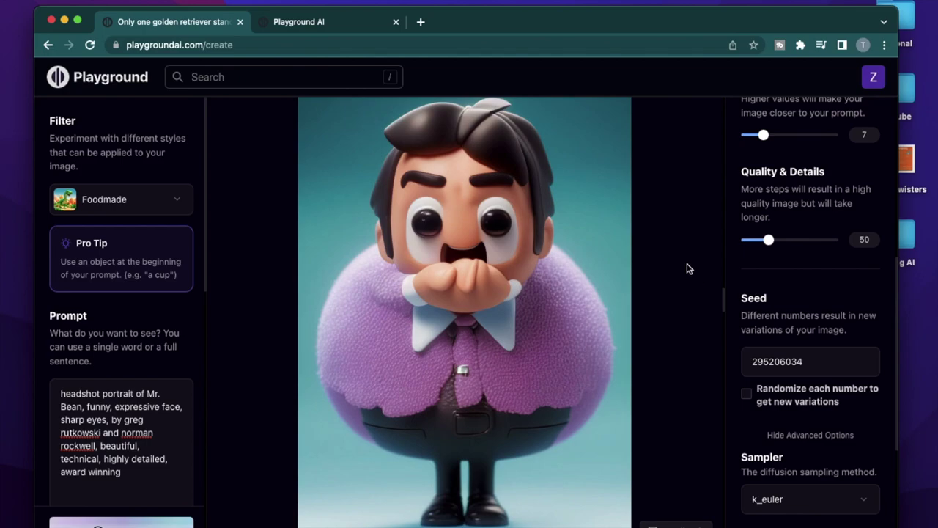
{"action": "scroll", "coordinate": [686, 268], "scroll_direction": "down", "scroll_amount": 5}
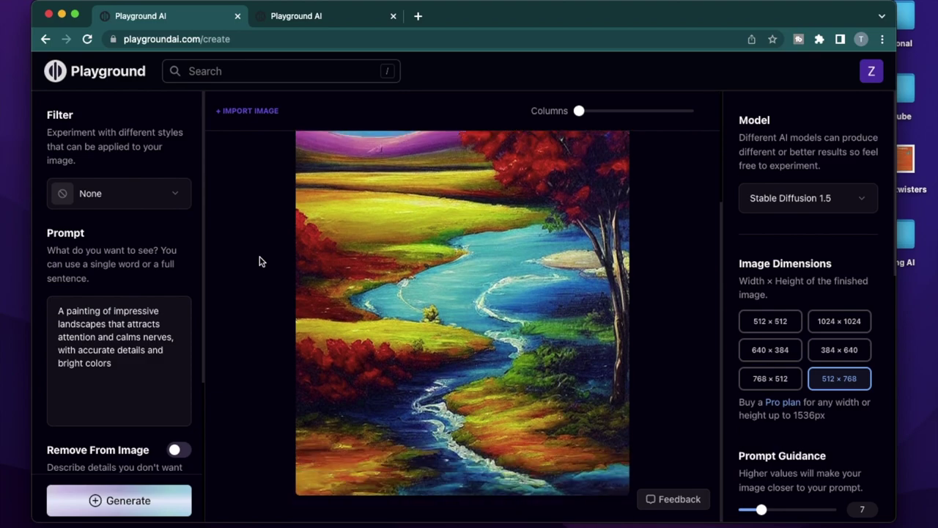
- Select the landscape painting prompt in the other tab and come back
{"action": "left_click", "coordinate": [323, 18]}
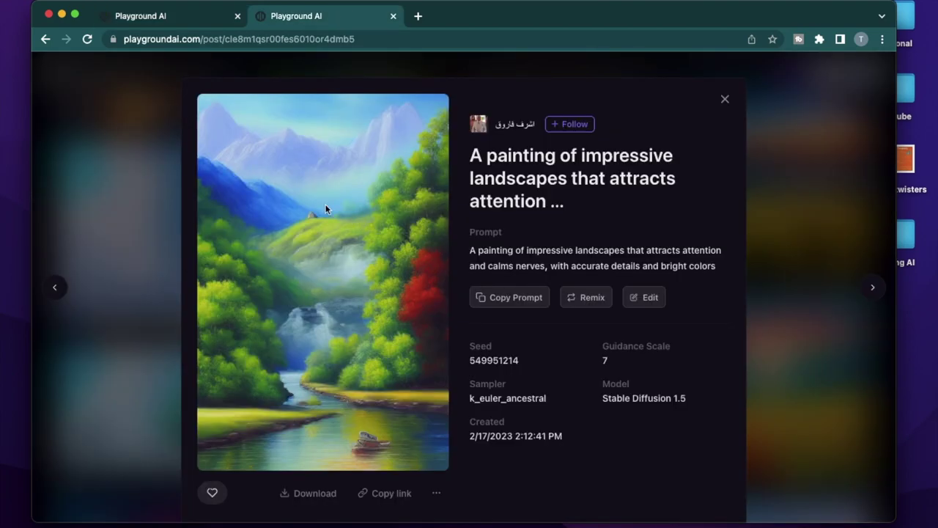
{"action": "mouse_move", "coordinate": [546, 265]}
{"action": "left_mouse_down"}
{"action": "mouse_move", "coordinate": [497, 271]}
{"action": "mouse_move", "coordinate": [470, 255]}
{"action": "left_mouse_up"}
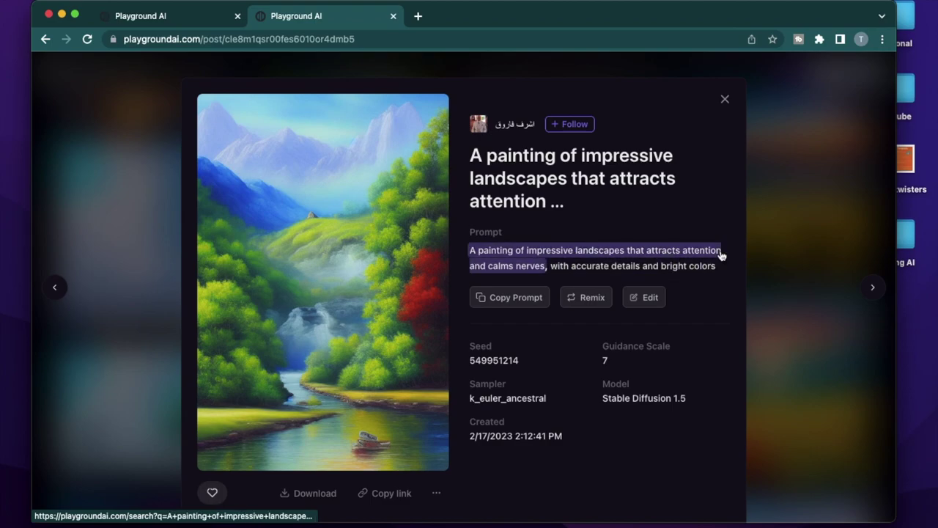
{"action": "key", "text": "ctrl+shift+Tab"}
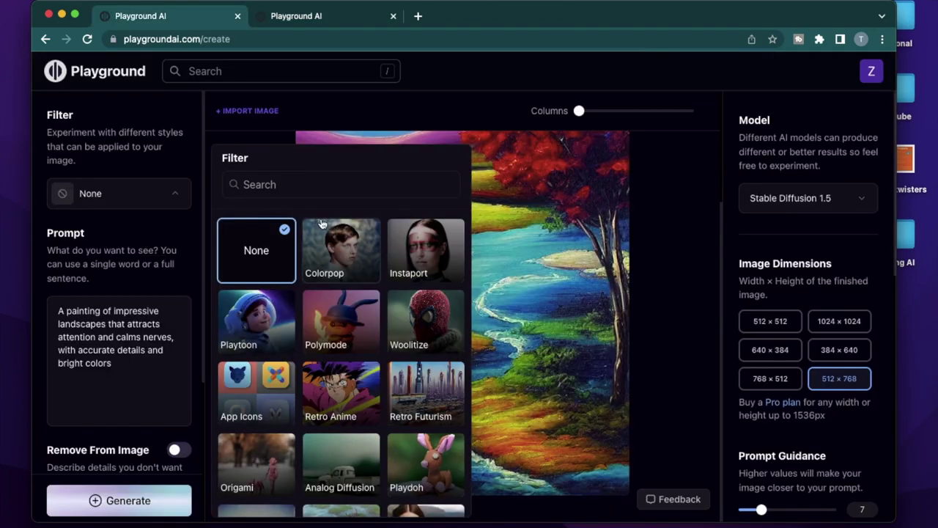
- Generate the landscape with the Retro Futurism filter
{"action": "scroll", "coordinate": [337, 321], "scroll_direction": "down", "scroll_amount": 3}
{"action": "scroll", "coordinate": [339, 319], "scroll_direction": "down", "scroll_amount": 3}
{"action": "scroll", "coordinate": [339, 318], "scroll_direction": "up", "scroll_amount": 3}
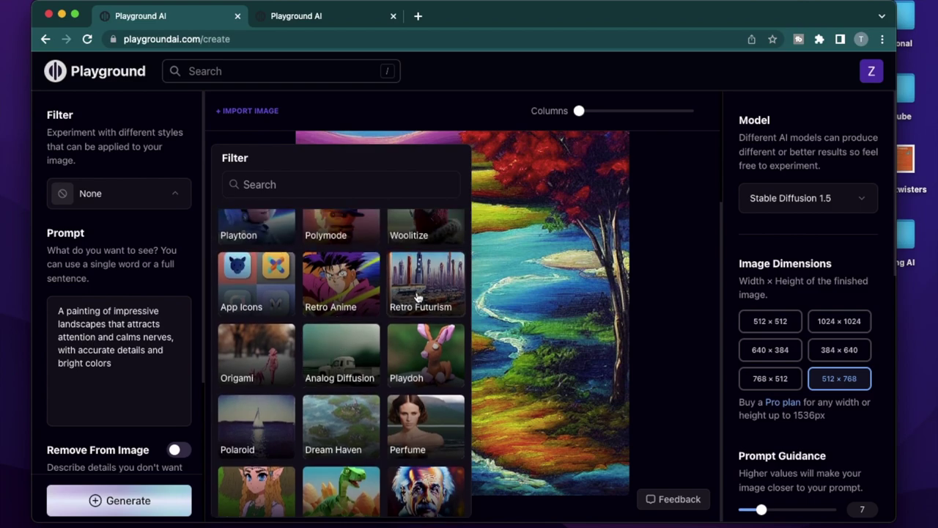
{"action": "left_click", "coordinate": [426, 290]}
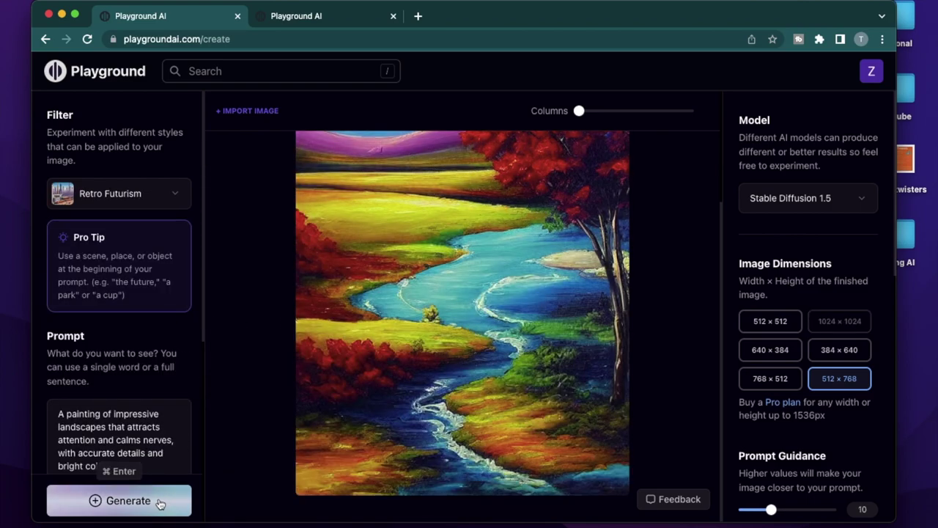
{"action": "left_click", "coordinate": [122, 499]}
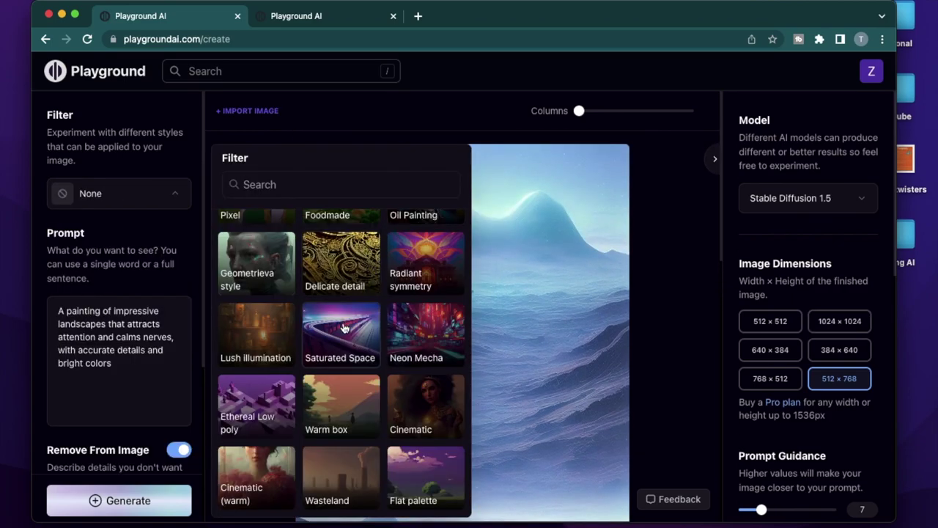
- Generate the landscape with Saturated Space, giving a glowing rainbow road through a pink-green valley
{"action": "left_click", "coordinate": [345, 327]}
{"action": "left_click", "coordinate": [150, 502]}
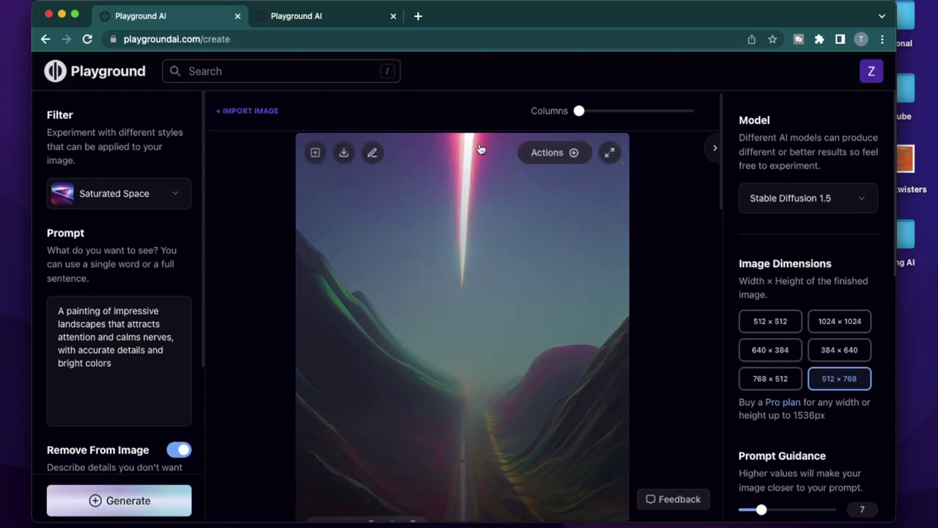
{"action": "mouse_move", "coordinate": [478, 188]}
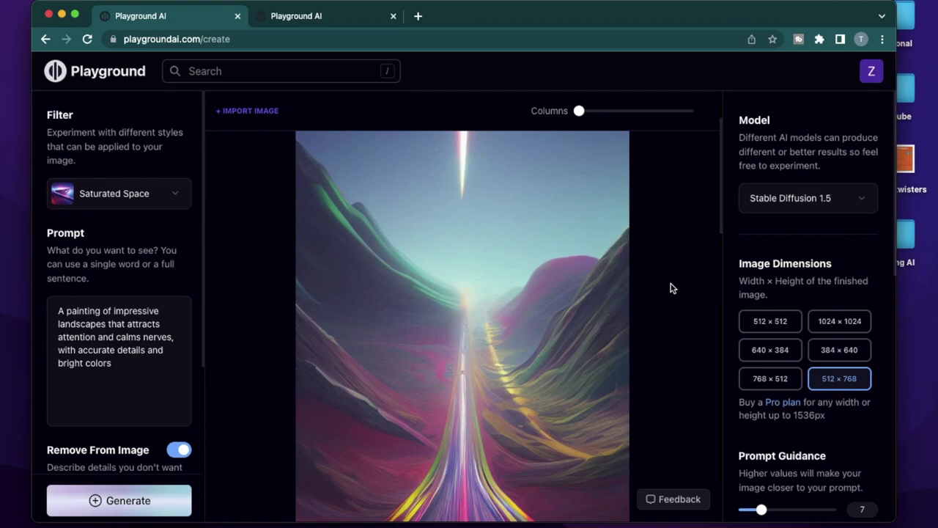
{"action": "left_click", "coordinate": [155, 196]}
- Render the landscape prompt with the Wasteland filter, yielding a hazy ruined industrial town
{"action": "scroll", "coordinate": [287, 349], "scroll_direction": "down", "scroll_amount": 10}
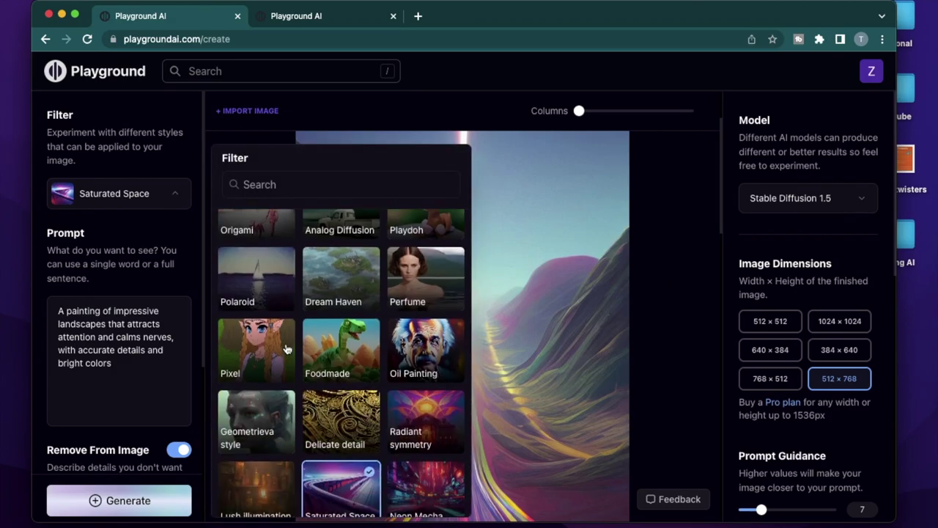
{"action": "scroll", "coordinate": [287, 349], "scroll_direction": "down", "scroll_amount": 2}
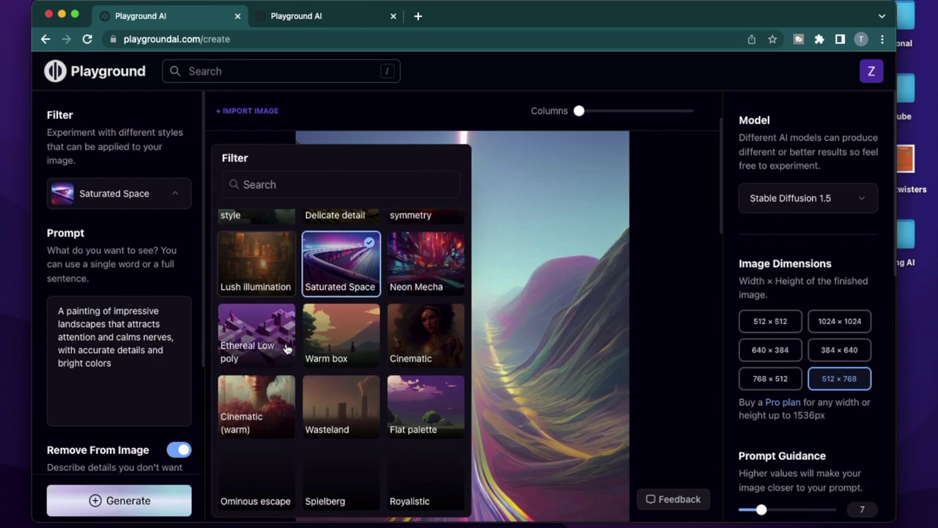
{"action": "scroll", "coordinate": [286, 349], "scroll_direction": "down", "scroll_amount": 1}
{"action": "left_click", "coordinate": [340, 352]}
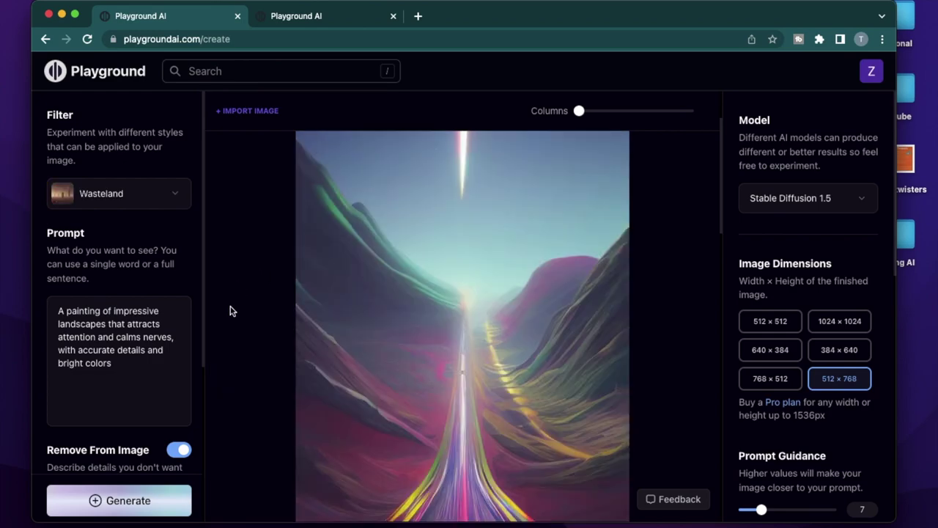
{"action": "left_click", "coordinate": [150, 511]}
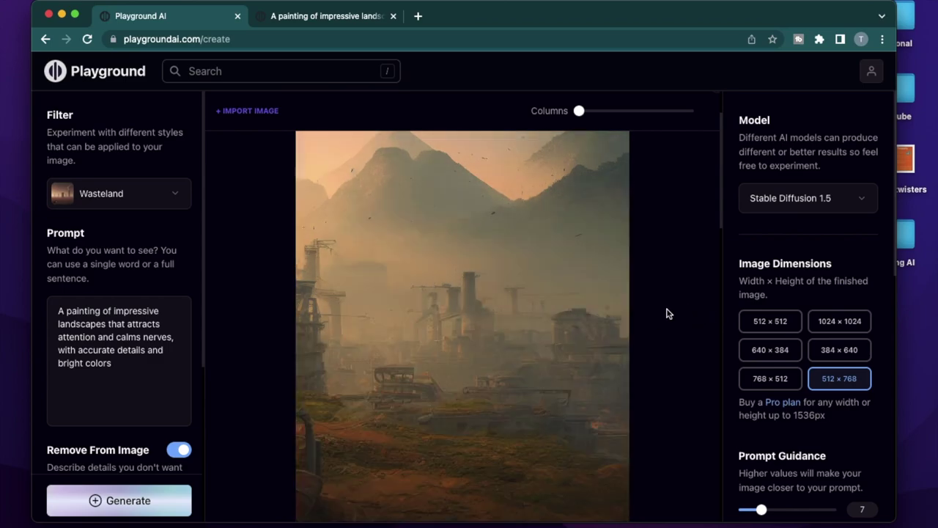
{"action": "scroll", "coordinate": [667, 313], "scroll_direction": "down", "scroll_amount": 1}
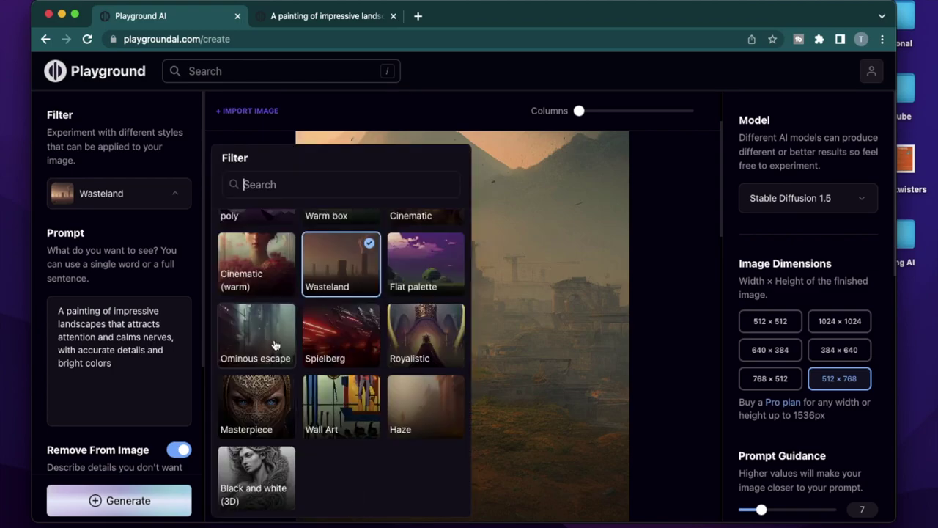
- Render the prompt with the Ominous escape filter and review the lone-figure sunlit canyon result
{"action": "left_click", "coordinate": [274, 345]}
{"action": "left_click", "coordinate": [136, 499]}
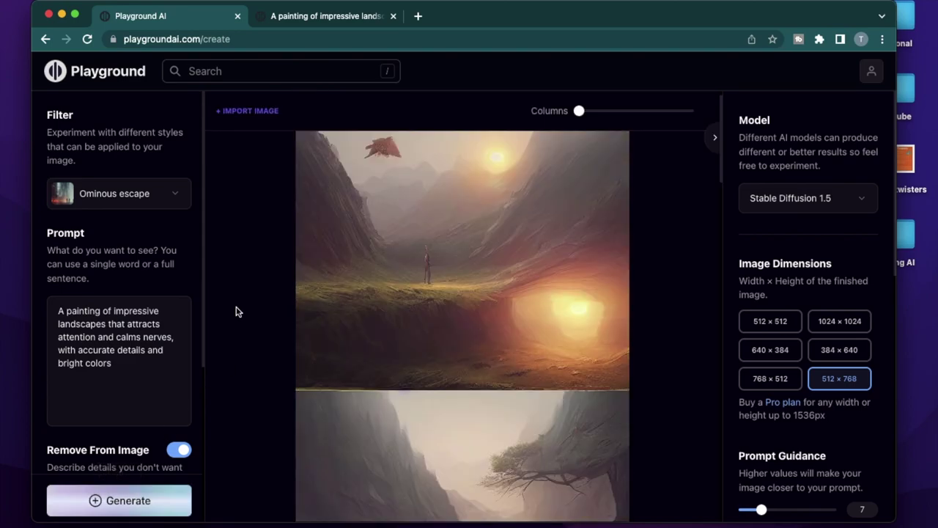
{"action": "scroll", "coordinate": [236, 312], "scroll_direction": "down", "scroll_amount": 2}
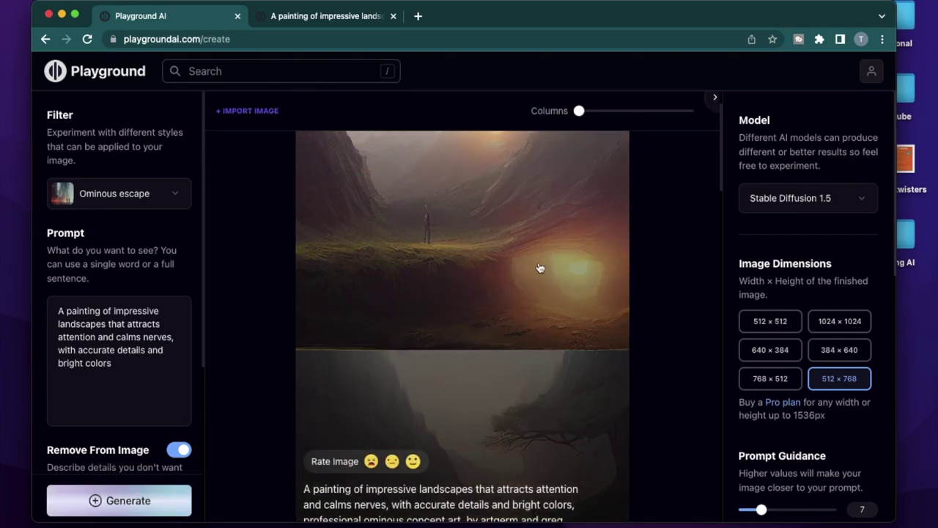
{"action": "scroll", "coordinate": [685, 327], "scroll_direction": "down", "scroll_amount": 3}
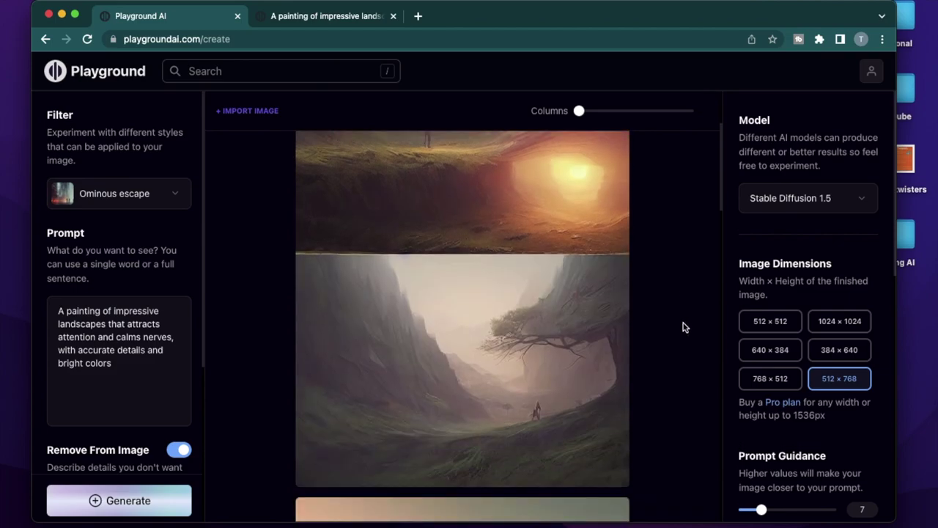
{"action": "scroll", "coordinate": [685, 326], "scroll_direction": "up", "scroll_amount": 2}
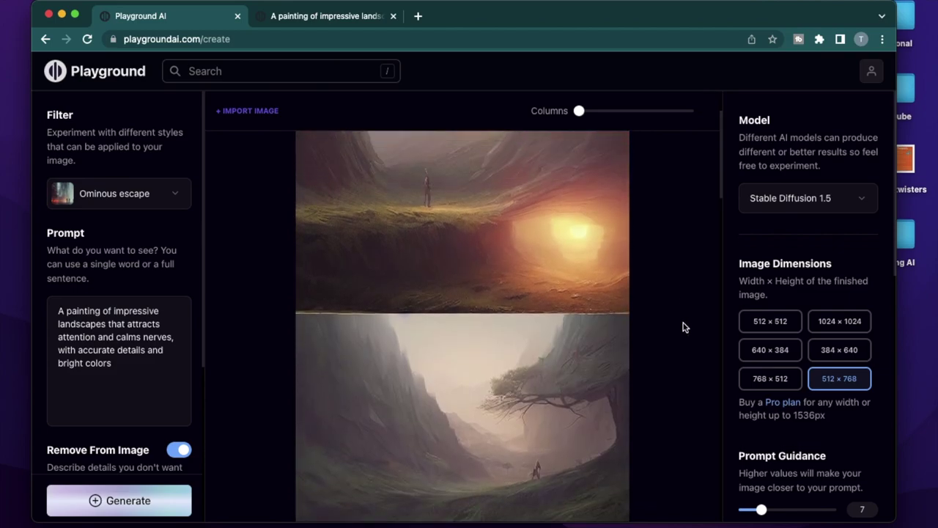
{"action": "scroll", "coordinate": [684, 327], "scroll_direction": "up", "scroll_amount": 3}
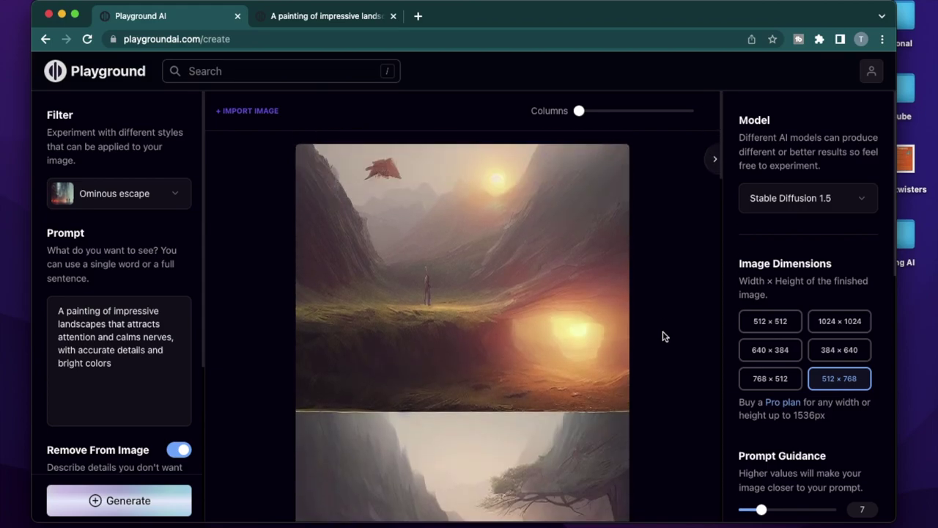
{"action": "left_click", "coordinate": [119, 193]}
- Render the landscape with the Spielberg filter and review the fiery crossing-beams result
{"action": "left_click", "coordinate": [351, 372]}
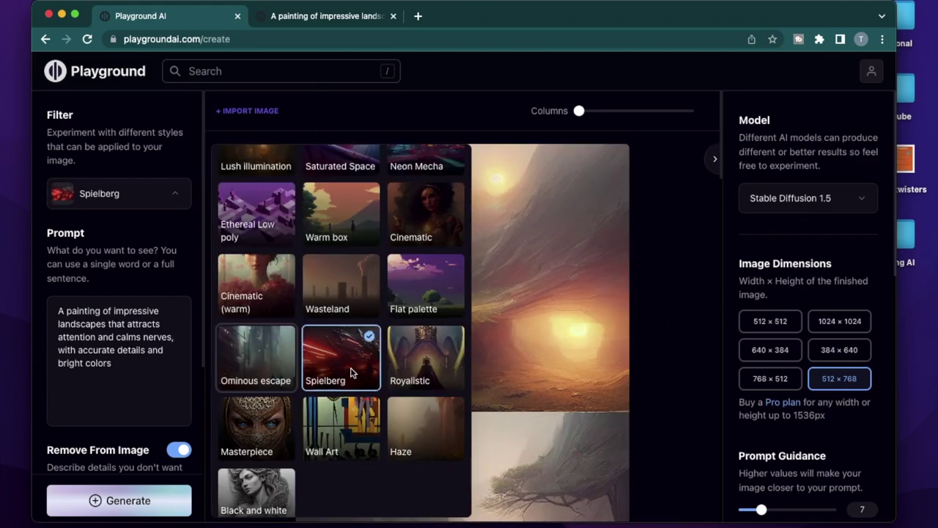
{"action": "left_click", "coordinate": [143, 505]}
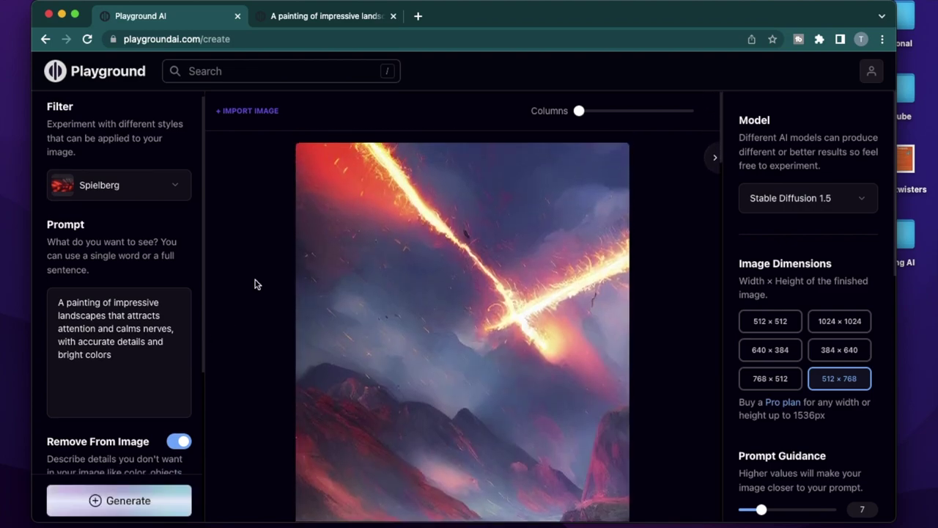
{"action": "mouse_move", "coordinate": [512, 364]}
{"action": "mouse_move", "coordinate": [527, 322]}
{"action": "scroll", "coordinate": [546, 359], "scroll_direction": "down", "scroll_amount": 3}
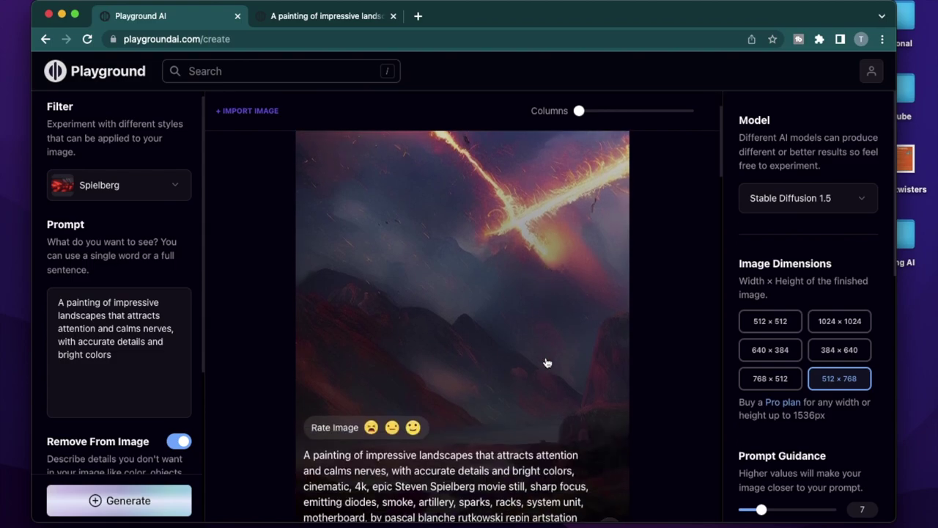
{"action": "scroll", "coordinate": [546, 361], "scroll_direction": "up", "scroll_amount": 2}
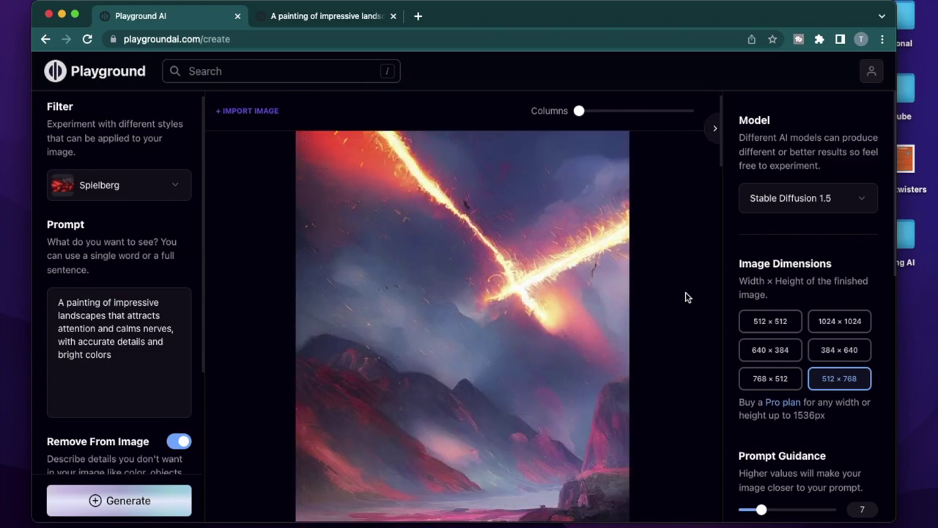
{"action": "scroll", "coordinate": [679, 256], "scroll_direction": "down", "scroll_amount": 3}
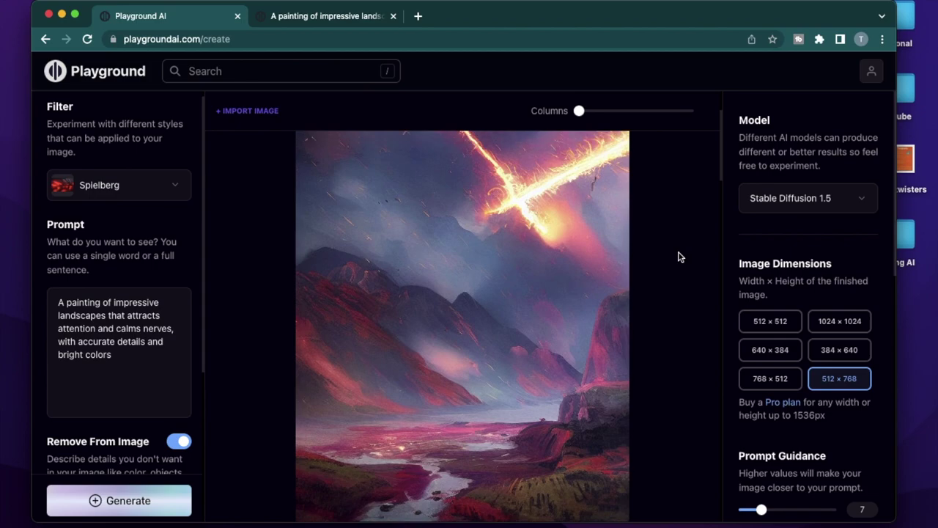
{"action": "scroll", "coordinate": [679, 257], "scroll_direction": "down", "scroll_amount": 1}
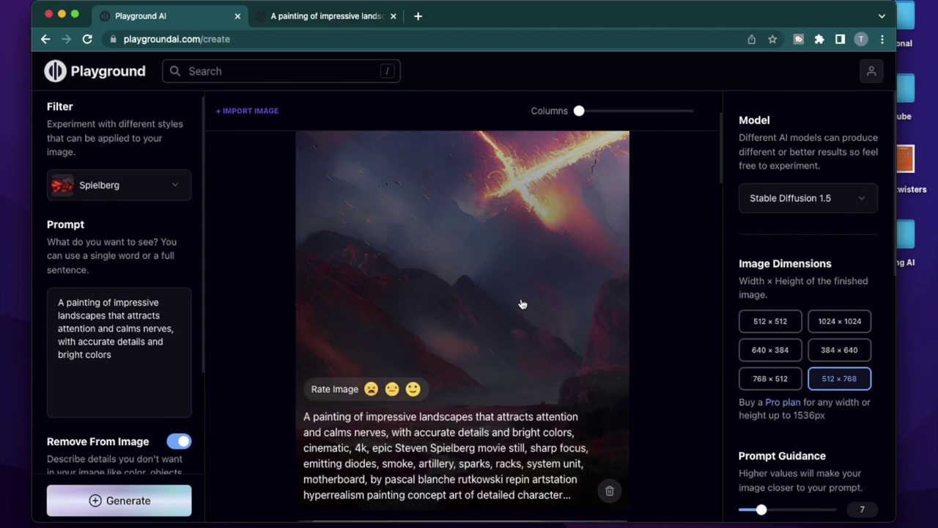
{"action": "scroll", "coordinate": [522, 305], "scroll_direction": "up", "scroll_amount": 2}
{"action": "scroll", "coordinate": [510, 213], "scroll_direction": "up", "scroll_amount": 1}
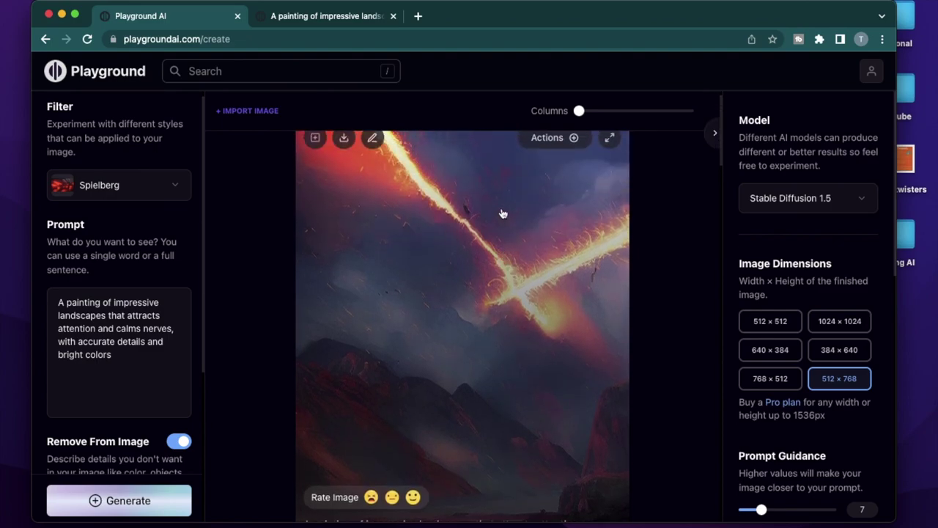
{"action": "left_click", "coordinate": [119, 184]}
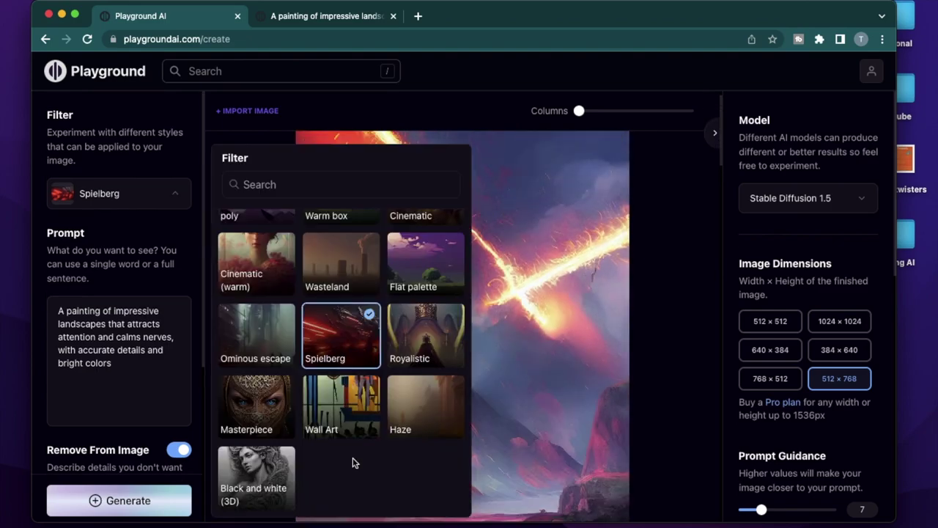
{"action": "left_click", "coordinate": [433, 425]}
{"action": "left_click", "coordinate": [110, 500]}
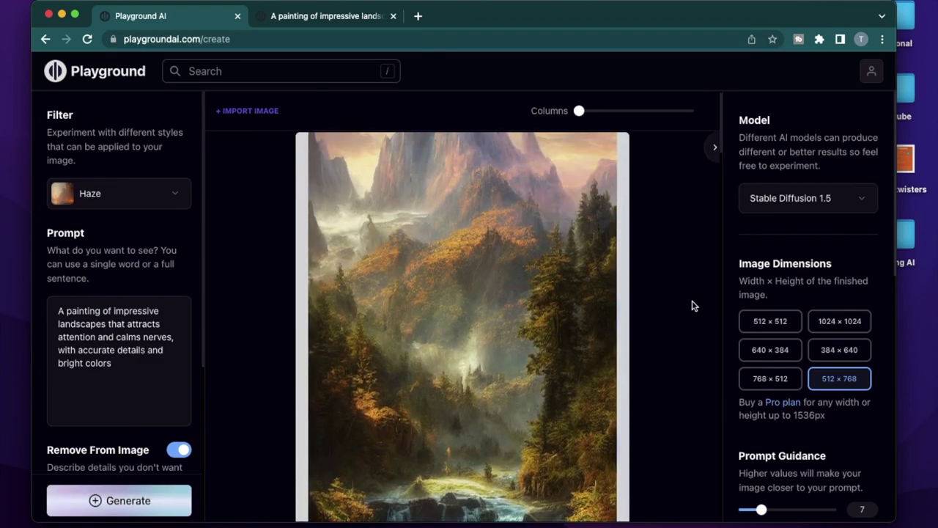
{"action": "scroll", "coordinate": [694, 305], "scroll_direction": "down", "scroll_amount": 5}
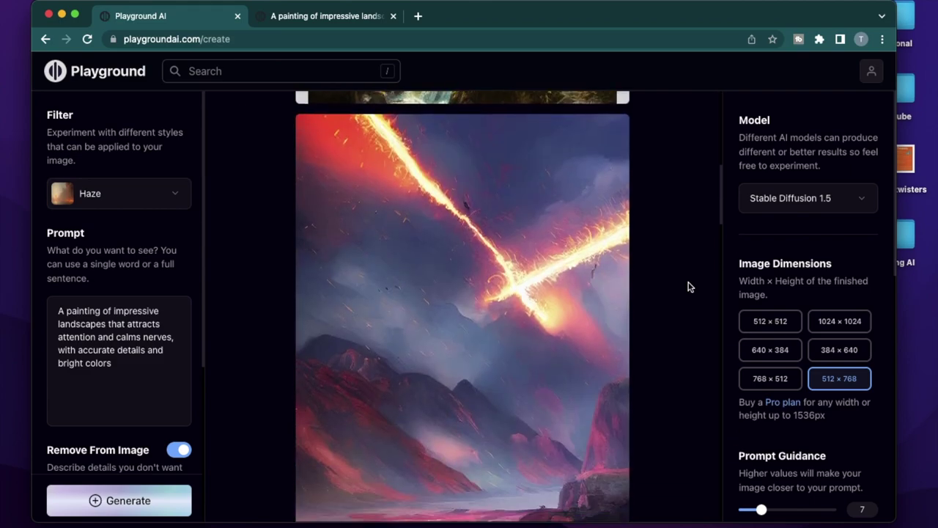
{"action": "scroll", "coordinate": [689, 286], "scroll_direction": "up", "scroll_amount": 5}
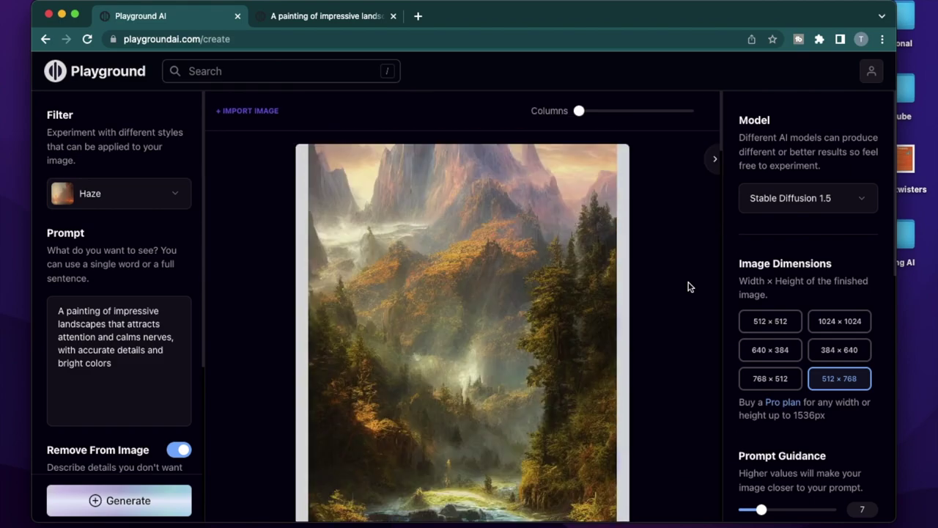
{"action": "scroll", "coordinate": [593, 291], "scroll_direction": "down", "scroll_amount": 1}
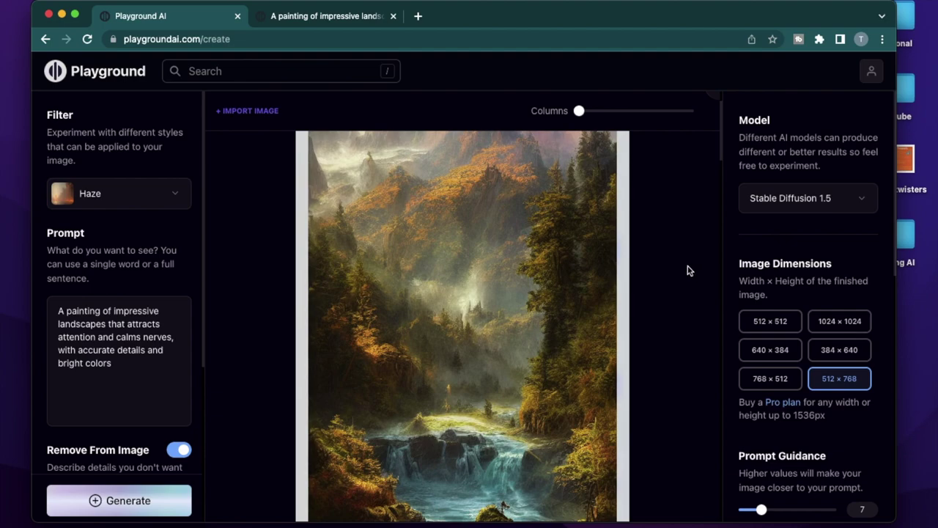
{"action": "scroll", "coordinate": [687, 277], "scroll_direction": "up", "scroll_amount": 1}
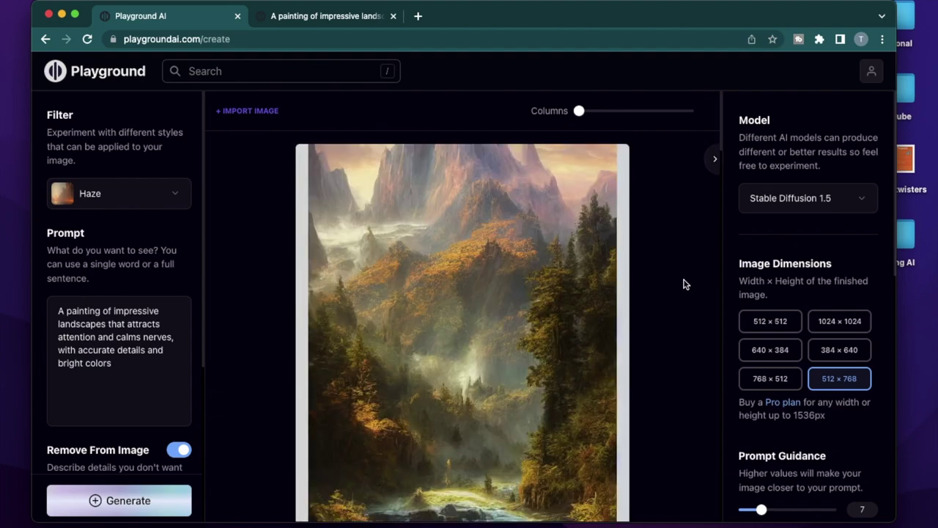
{"action": "scroll", "coordinate": [683, 284], "scroll_direction": "down", "scroll_amount": 10}
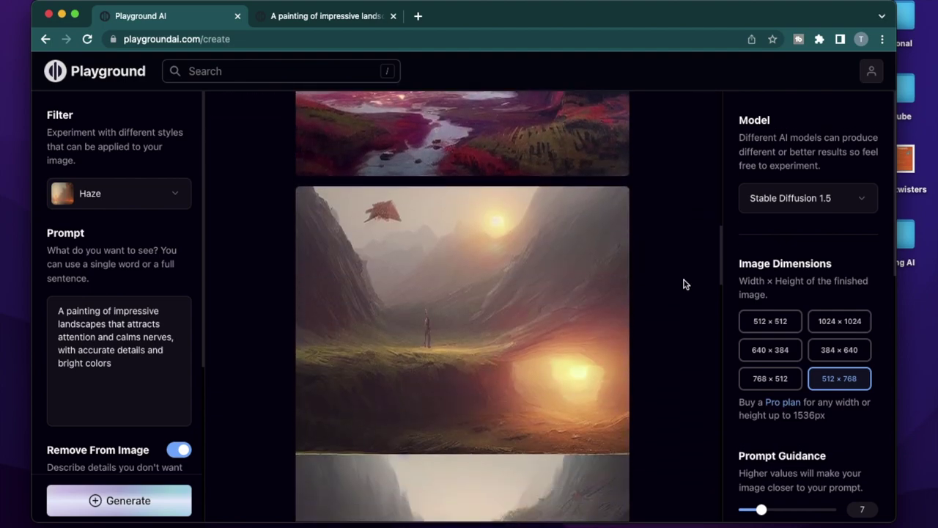
{"action": "scroll", "coordinate": [683, 284], "scroll_direction": "down", "scroll_amount": 1}
{"action": "scroll", "coordinate": [683, 284], "scroll_direction": "down", "scroll_amount": 2}
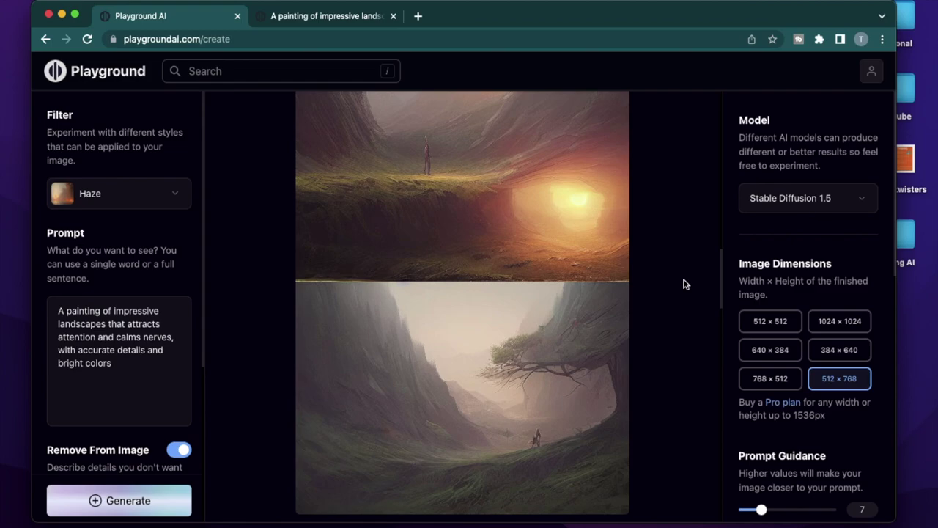
{"action": "scroll", "coordinate": [683, 284], "scroll_direction": "down", "scroll_amount": 2}
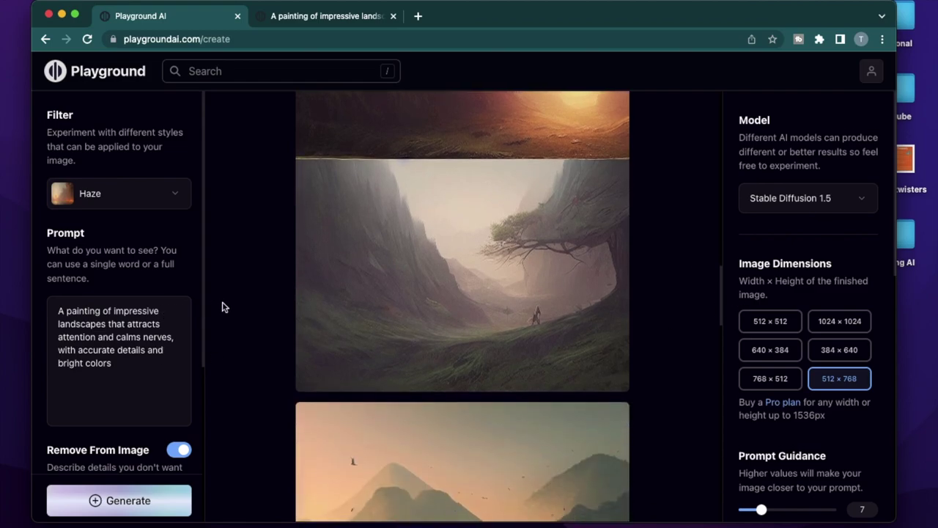
{"action": "scroll", "coordinate": [676, 380], "scroll_direction": "down", "scroll_amount": 2}
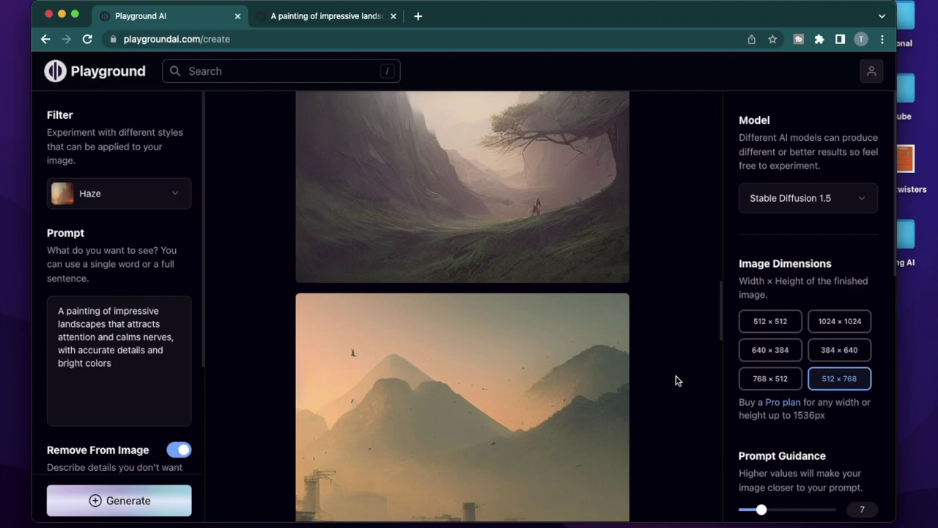
{"action": "scroll", "coordinate": [678, 374], "scroll_direction": "up", "scroll_amount": 5}
{"action": "scroll", "coordinate": [687, 342], "scroll_direction": "down", "scroll_amount": 8}
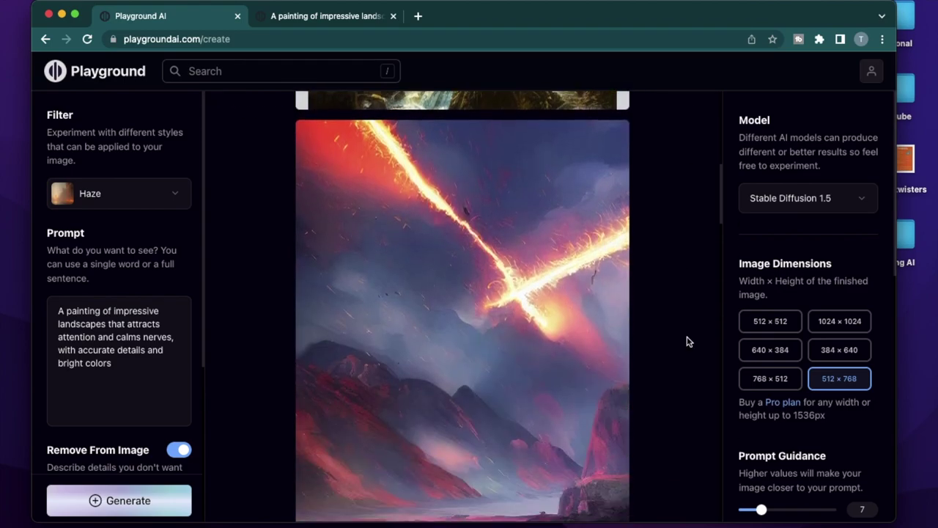
{"action": "scroll", "coordinate": [686, 341], "scroll_direction": "up", "scroll_amount": 8}
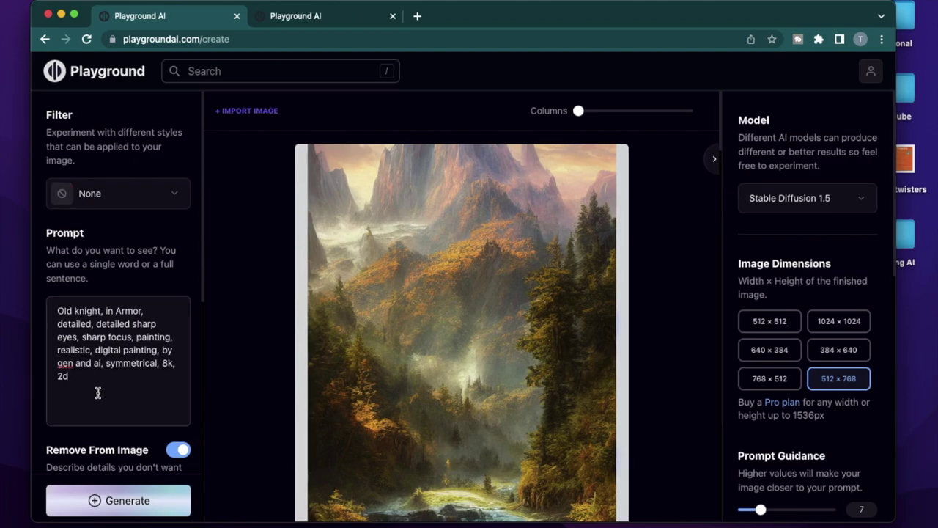
- Select the first line of the Old knight prompt and generate an unfiltered steel-armoured knight portrait
{"action": "scroll", "coordinate": [97, 392], "scroll_direction": "down", "scroll_amount": 4}
{"action": "scroll", "coordinate": [95, 385], "scroll_direction": "up", "scroll_amount": 4}
{"action": "left_click_drag", "start_coordinate": [59, 309], "coordinate": [184, 310]}
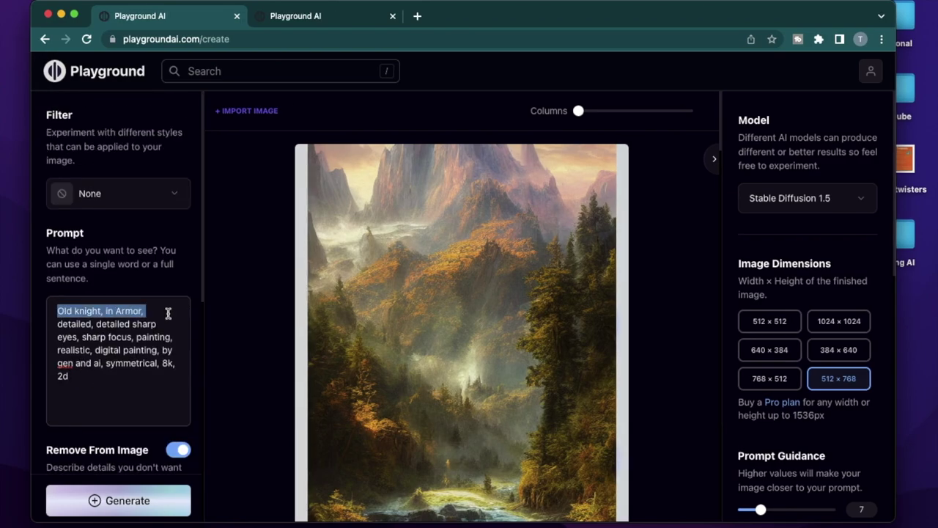
{"action": "scroll", "coordinate": [168, 313], "scroll_direction": "down", "scroll_amount": 4}
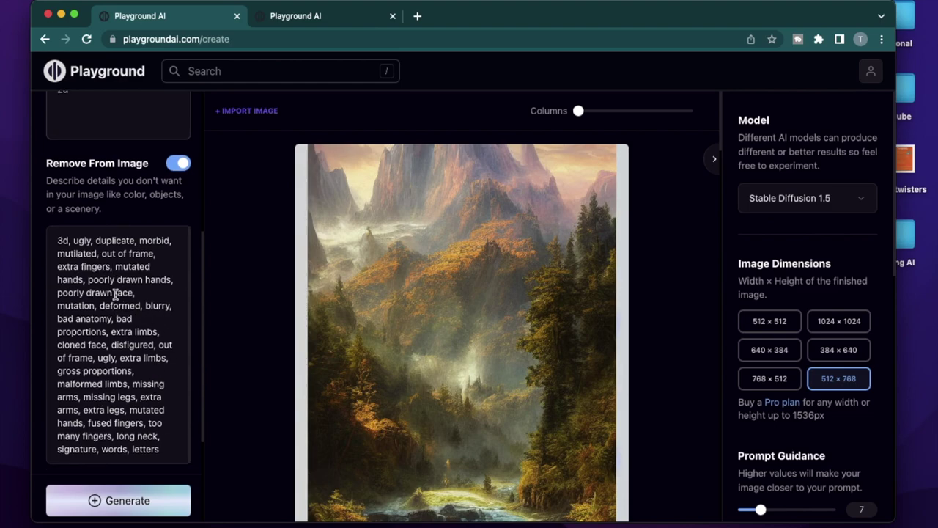
{"action": "scroll", "coordinate": [115, 294], "scroll_direction": "up", "scroll_amount": 4}
{"action": "left_click", "coordinate": [121, 502]}
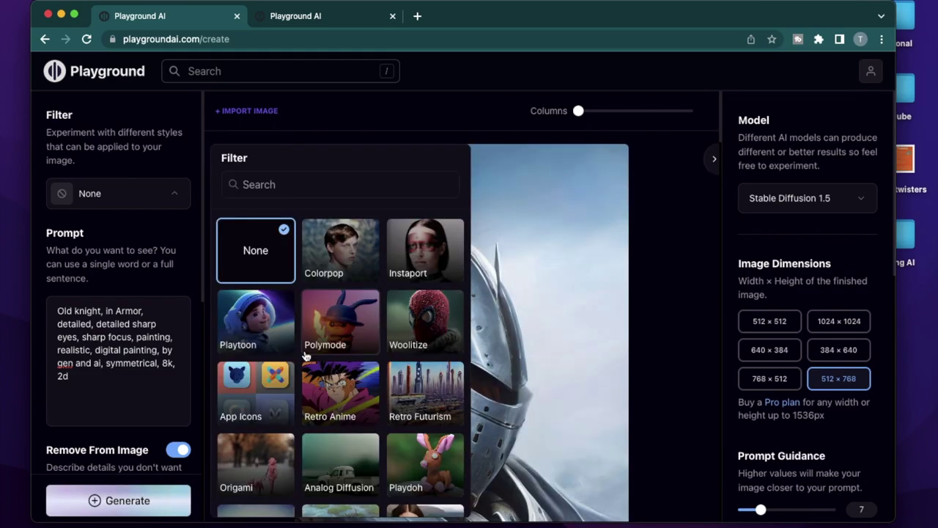
- Render the knight prompt with Analog Diffusion and review the silver-and-copper spear-holding knight
{"action": "scroll", "coordinate": [306, 356], "scroll_direction": "down", "scroll_amount": 2}
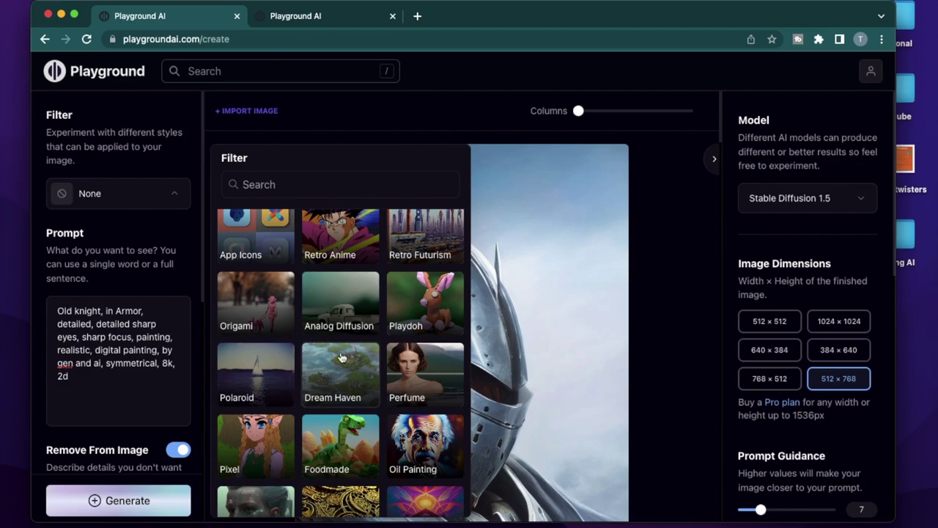
{"action": "left_click", "coordinate": [345, 309]}
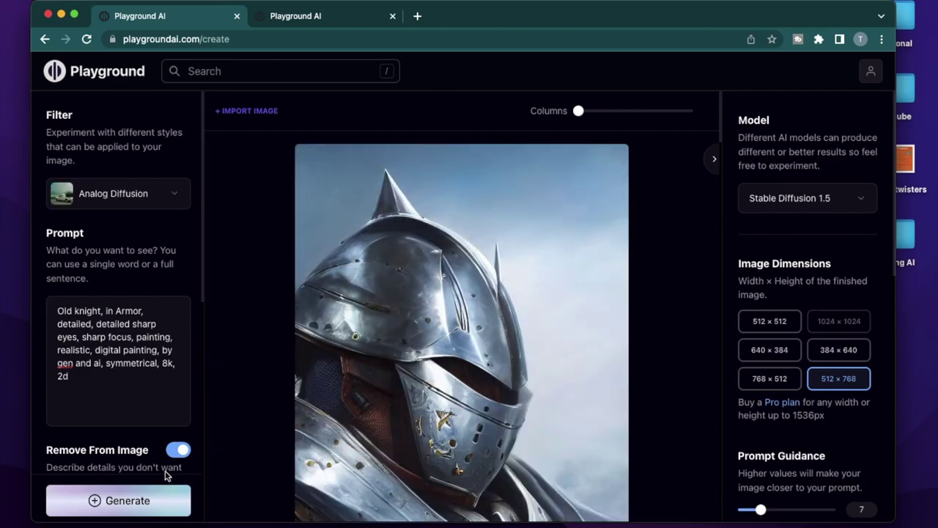
{"action": "left_click", "coordinate": [146, 499]}
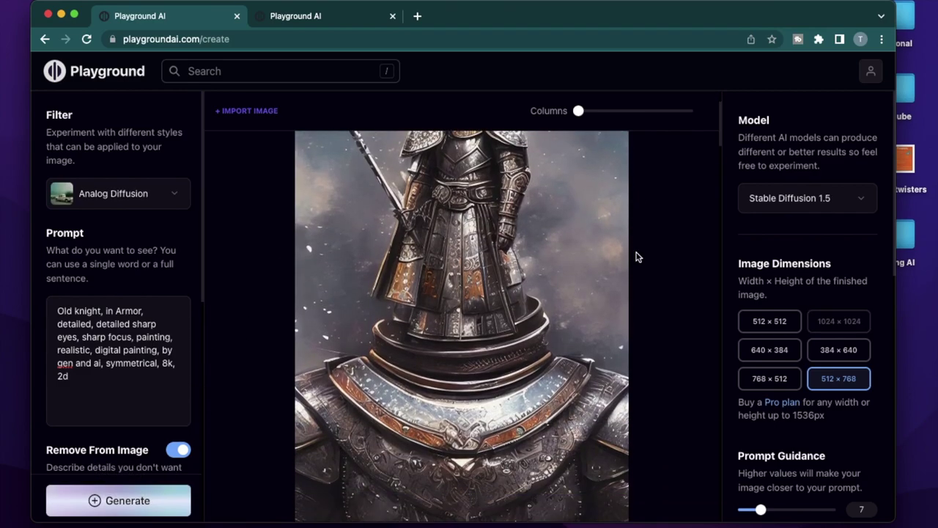
{"action": "scroll", "coordinate": [636, 256], "scroll_direction": "down", "scroll_amount": 2}
{"action": "mouse_move", "coordinate": [582, 302]}
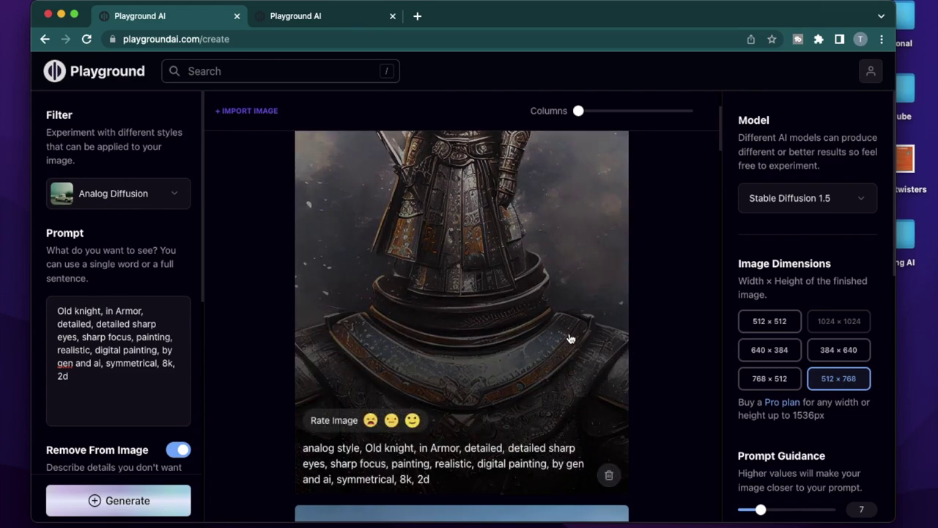
{"action": "scroll", "coordinate": [582, 302], "scroll_direction": "up", "scroll_amount": 3}
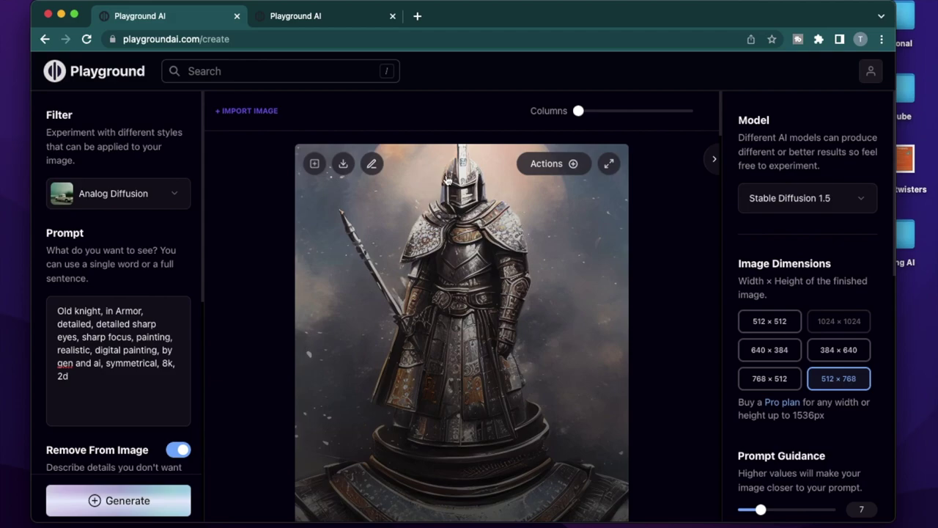
{"action": "scroll", "coordinate": [670, 241], "scroll_direction": "down", "scroll_amount": 3}
{"action": "scroll", "coordinate": [670, 241], "scroll_direction": "up", "scroll_amount": 3}
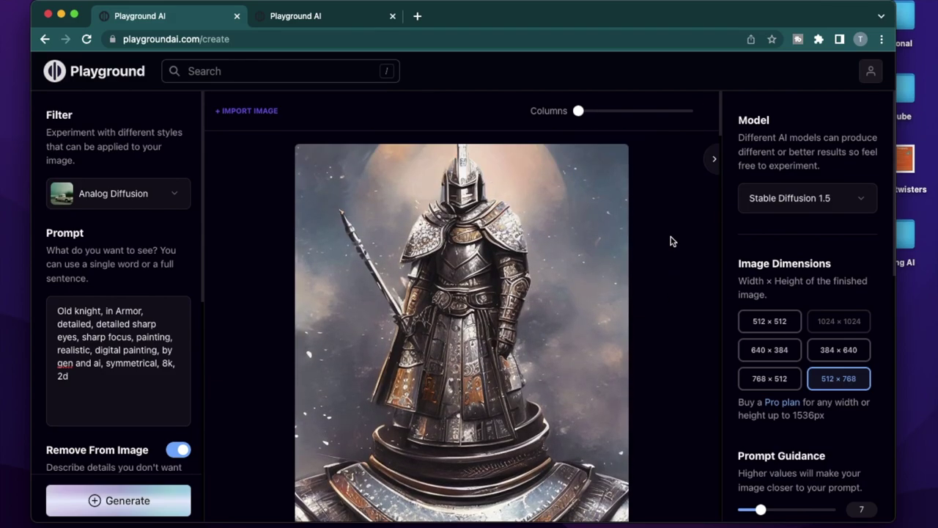
{"action": "scroll", "coordinate": [670, 242], "scroll_direction": "down", "scroll_amount": 3}
{"action": "scroll", "coordinate": [669, 242], "scroll_direction": "down", "scroll_amount": 1}
{"action": "scroll", "coordinate": [669, 241], "scroll_direction": "up", "scroll_amount": 5}
- Generate a knight image with the Polaroid filter
{"action": "left_click", "coordinate": [118, 193]}
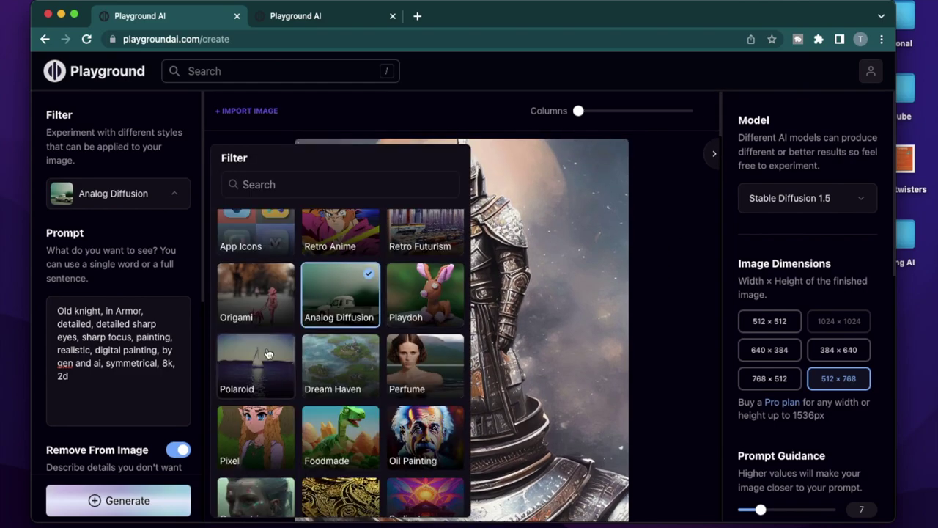
{"action": "left_click", "coordinate": [262, 377]}
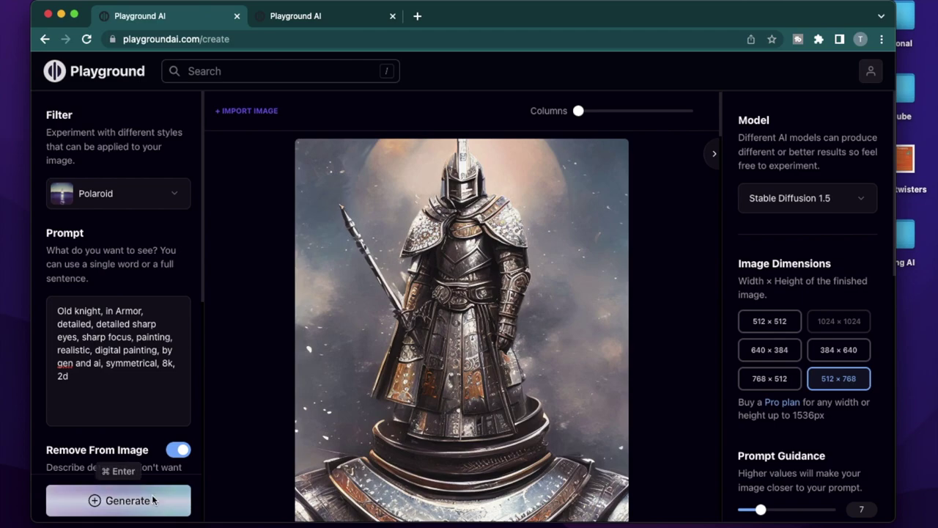
{"action": "left_click", "coordinate": [123, 499]}
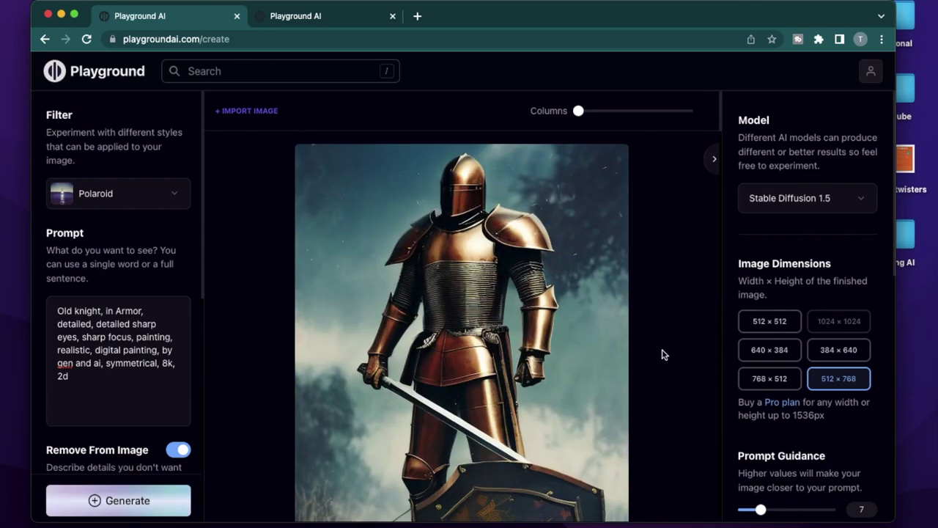
- Generate another knight image with the Oil Painting filter
{"action": "left_click", "coordinate": [425, 337]}
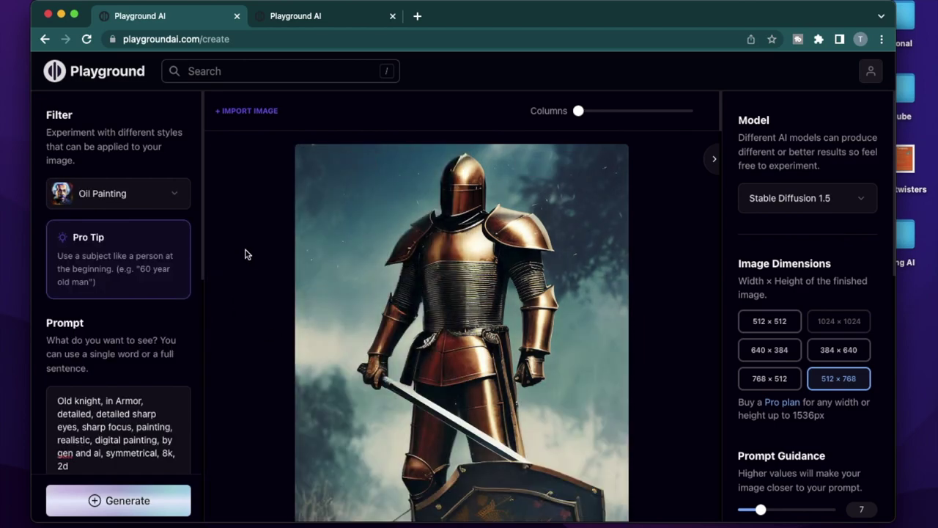
{"action": "left_click", "coordinate": [158, 489]}
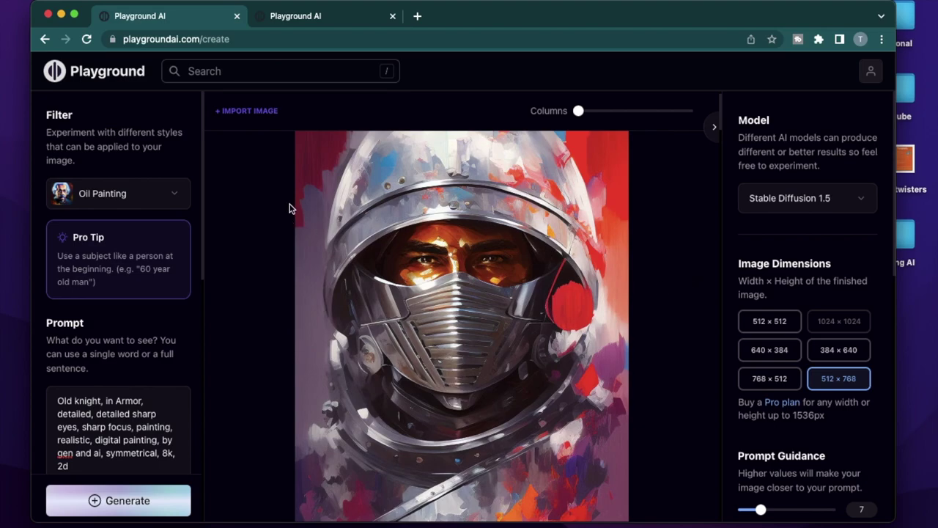
{"action": "left_click", "coordinate": [118, 193]}
- Generate a knight image with the Geometrieva style filter
{"action": "left_click", "coordinate": [229, 326]}
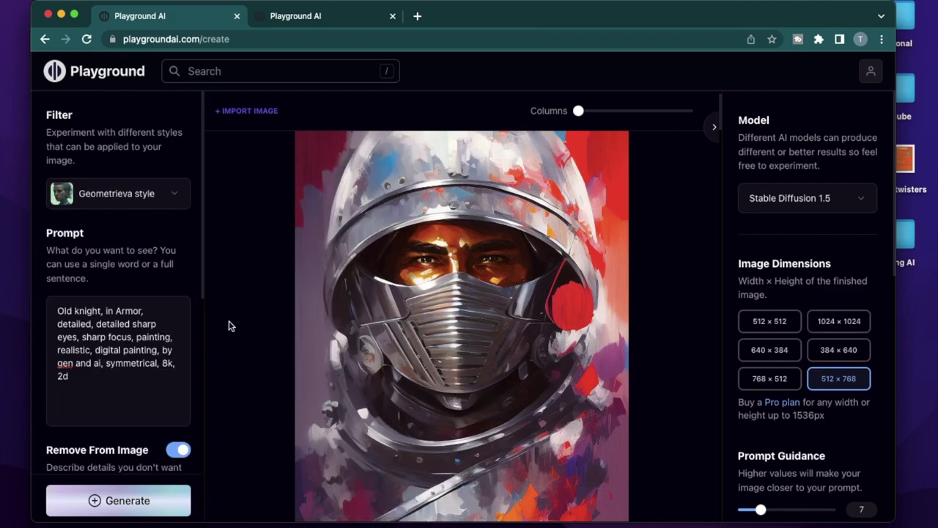
{"action": "left_click", "coordinate": [121, 500]}
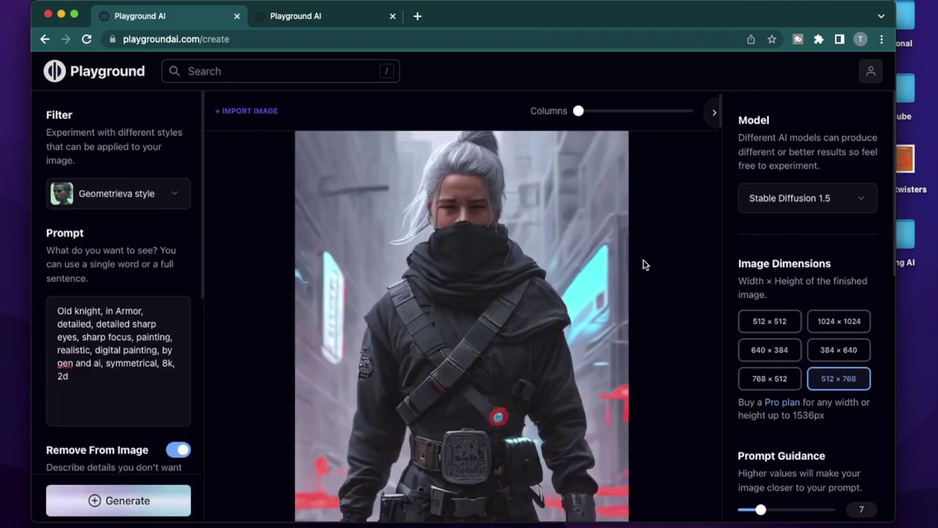
{"action": "scroll", "coordinate": [643, 265], "scroll_direction": "up", "scroll_amount": 1}
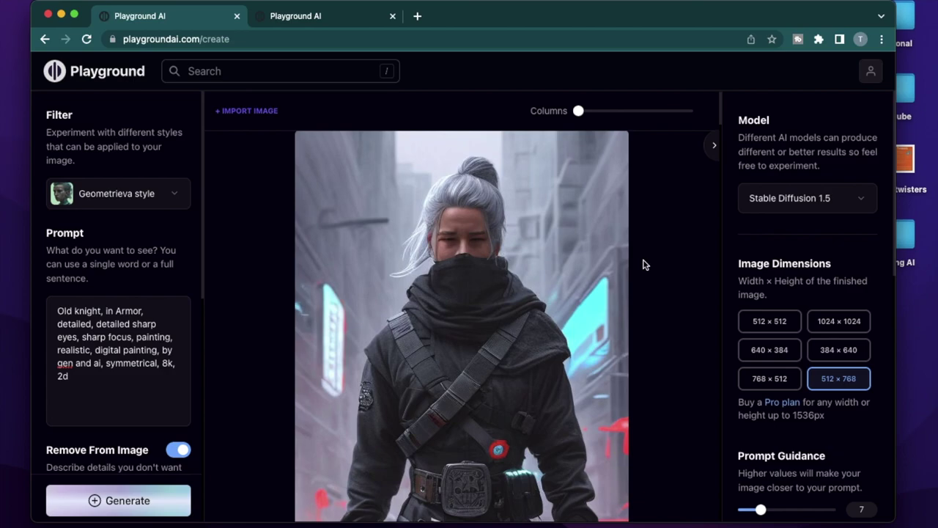
{"action": "scroll", "coordinate": [643, 265], "scroll_direction": "down", "scroll_amount": 1}
- Generate a knight image with the Ethereal Low poly filter
{"action": "left_click", "coordinate": [118, 193]}
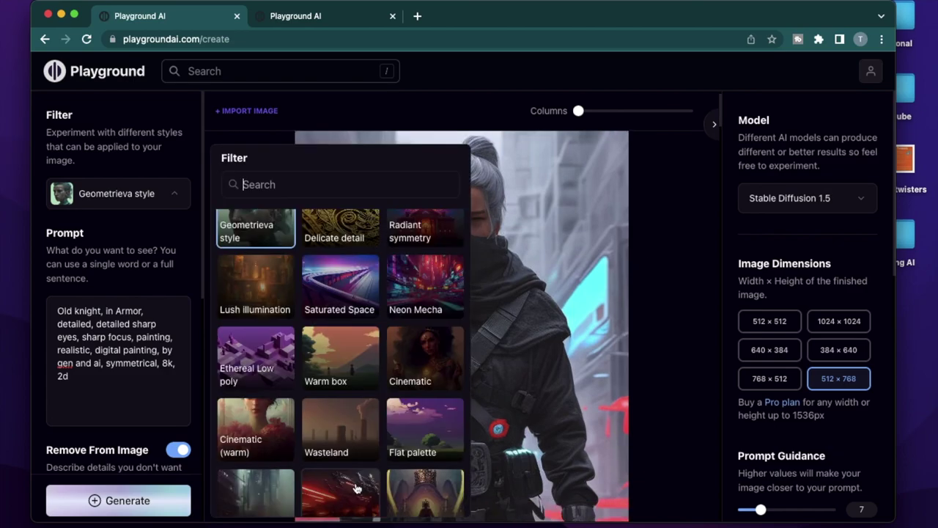
{"action": "left_click", "coordinate": [255, 364]}
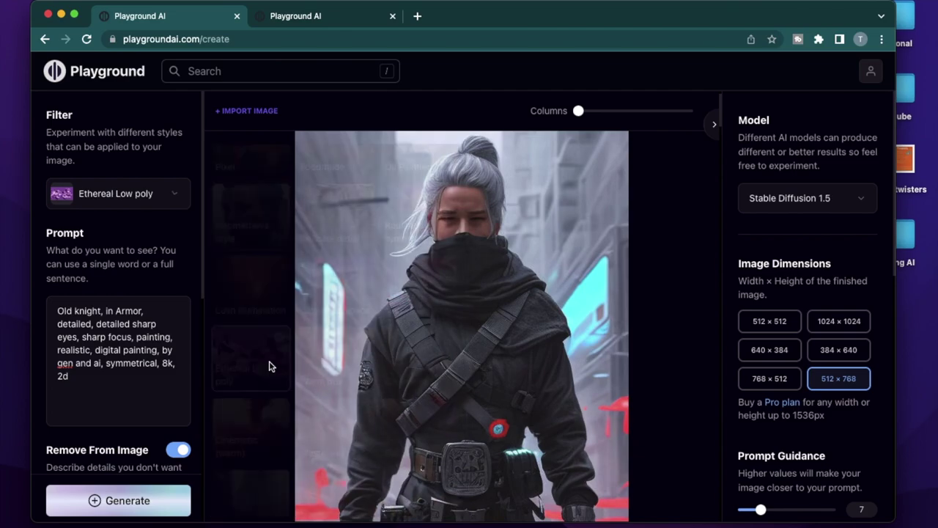
{"action": "left_click", "coordinate": [139, 495]}
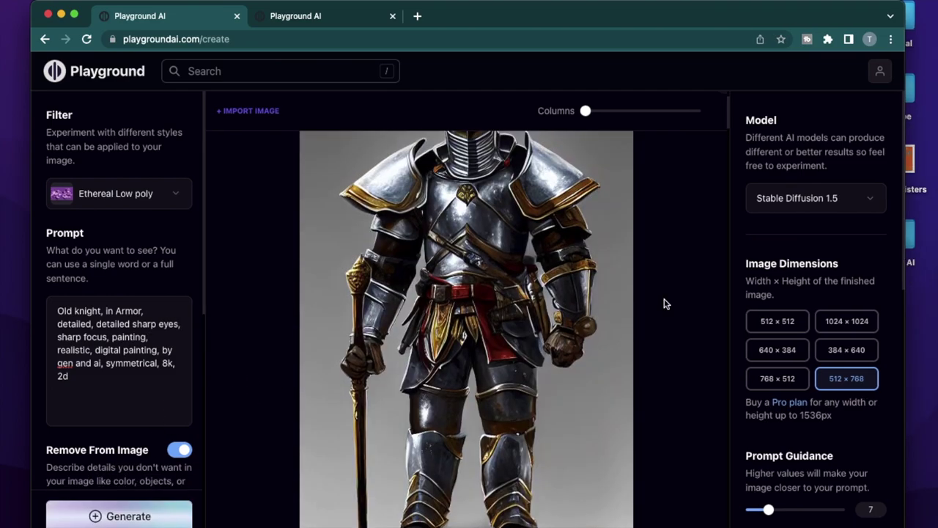
{"action": "scroll", "coordinate": [666, 303], "scroll_direction": "up", "scroll_amount": 1}
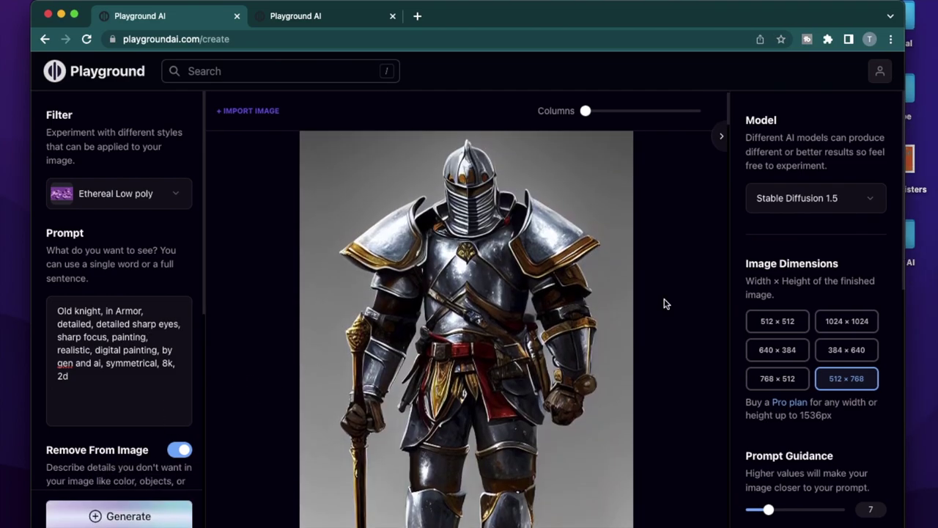
{"action": "scroll", "coordinate": [665, 302], "scroll_direction": "down", "scroll_amount": 1}
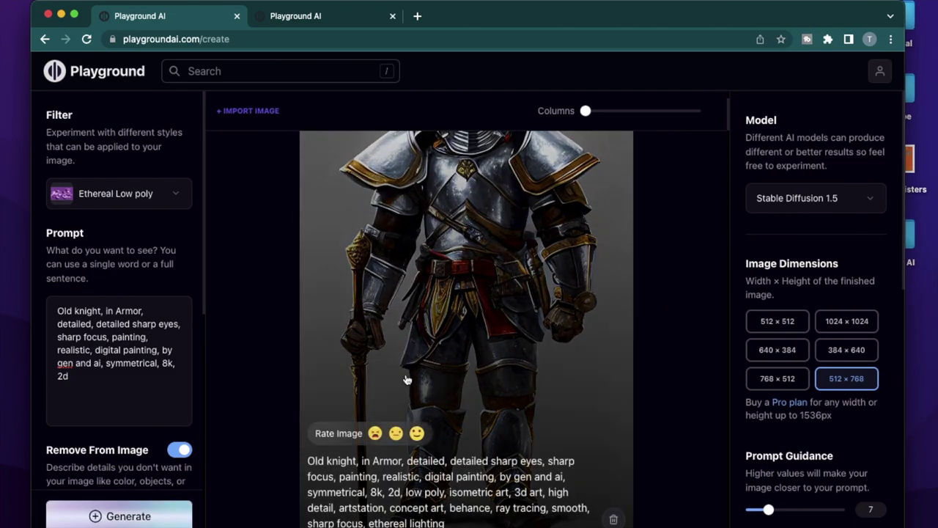
{"action": "scroll", "coordinate": [630, 347], "scroll_direction": "down", "scroll_amount": 1}
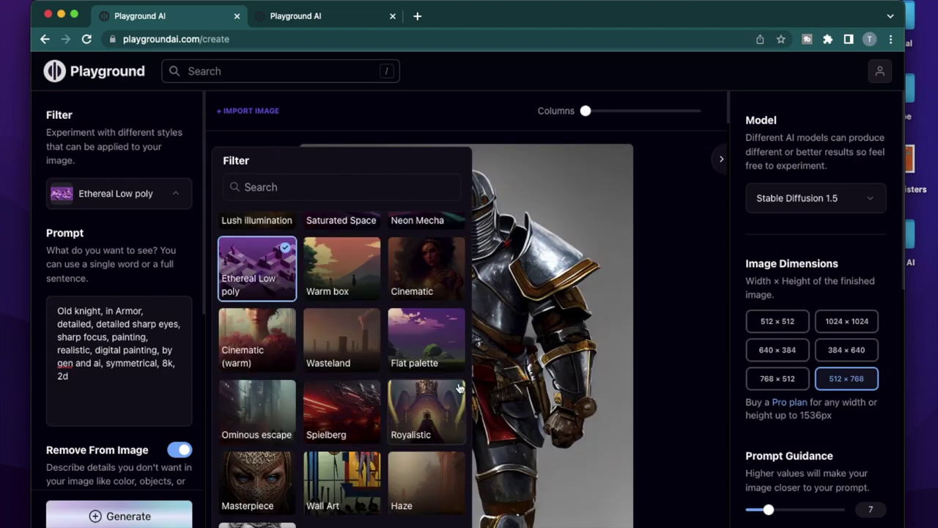
{"action": "left_click", "coordinate": [429, 352]}
- Generate knight images with the Flat palette filter and then the Wall Art filter
{"action": "left_click", "coordinate": [148, 516]}
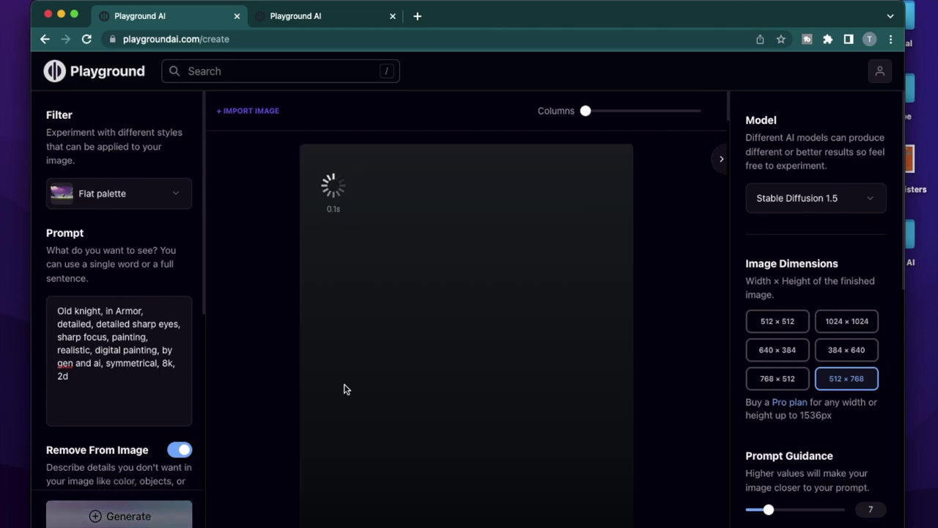
{"action": "scroll", "coordinate": [665, 346], "scroll_direction": "down", "scroll_amount": 1}
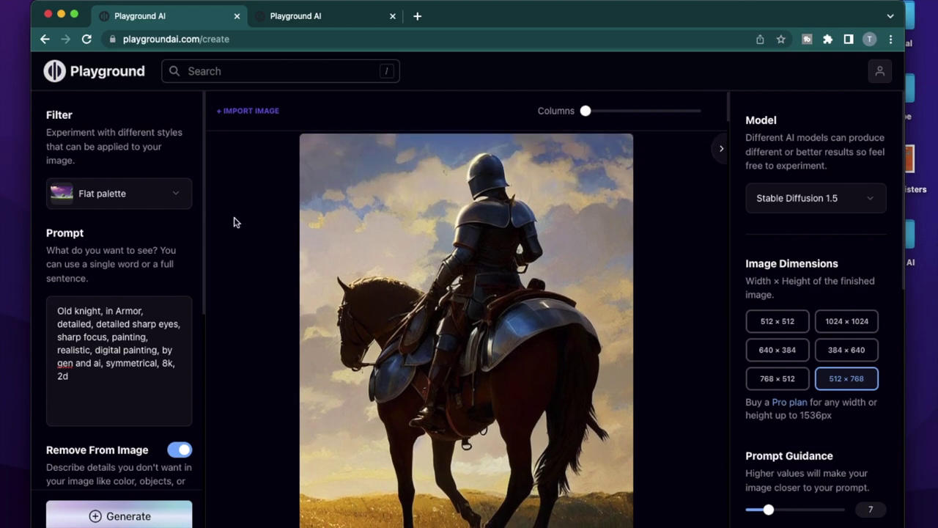
{"action": "left_click", "coordinate": [132, 195]}
{"action": "left_click", "coordinate": [340, 425]}
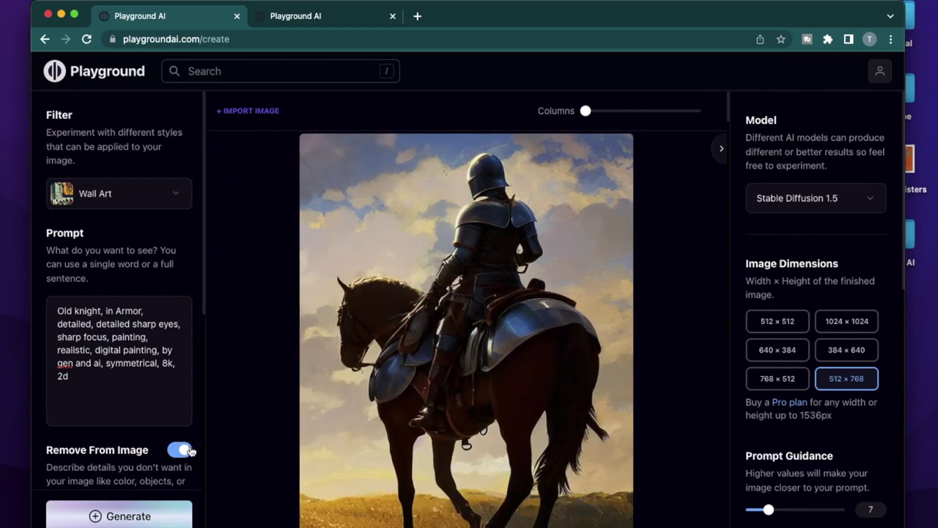
{"action": "left_click", "coordinate": [146, 518]}
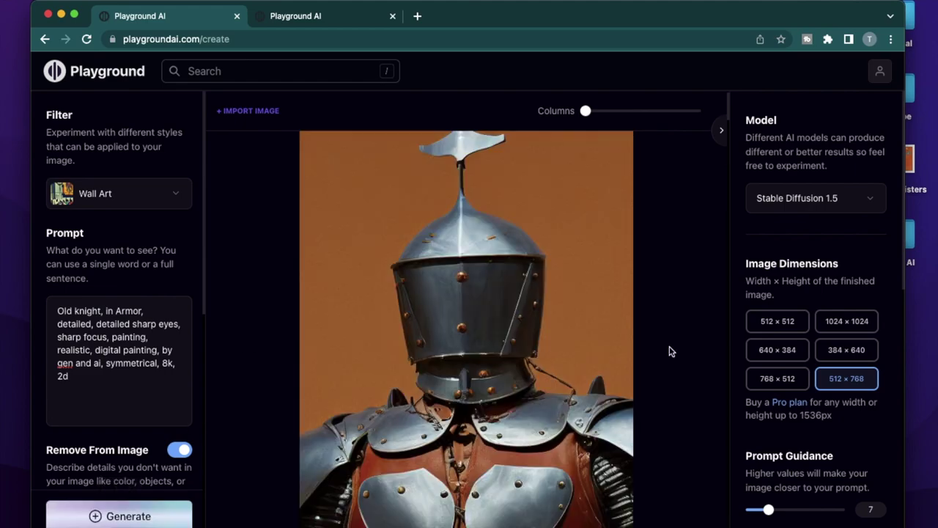
- Generate a monochrome ornate-armoured knight with the Black and white (3D) filter
{"action": "scroll", "coordinate": [669, 351], "scroll_direction": "down", "scroll_amount": 5}
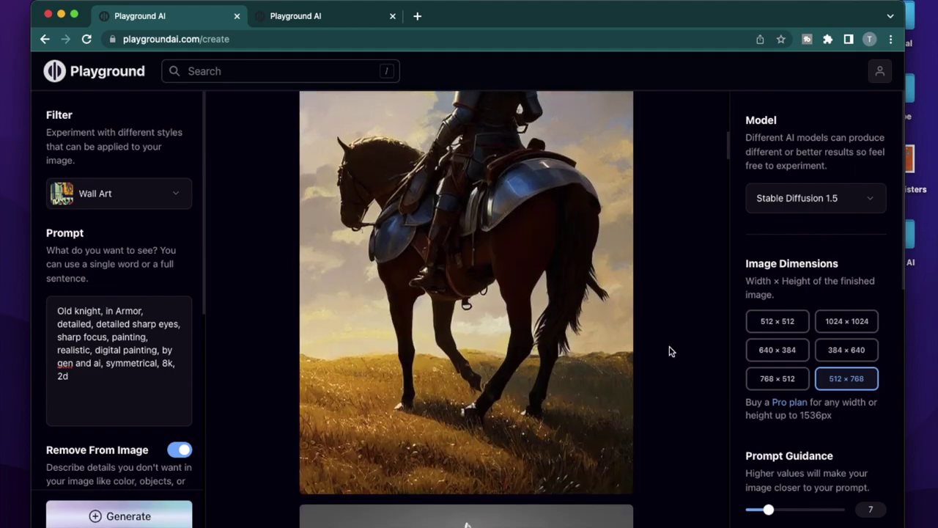
{"action": "scroll", "coordinate": [669, 351], "scroll_direction": "up", "scroll_amount": 6}
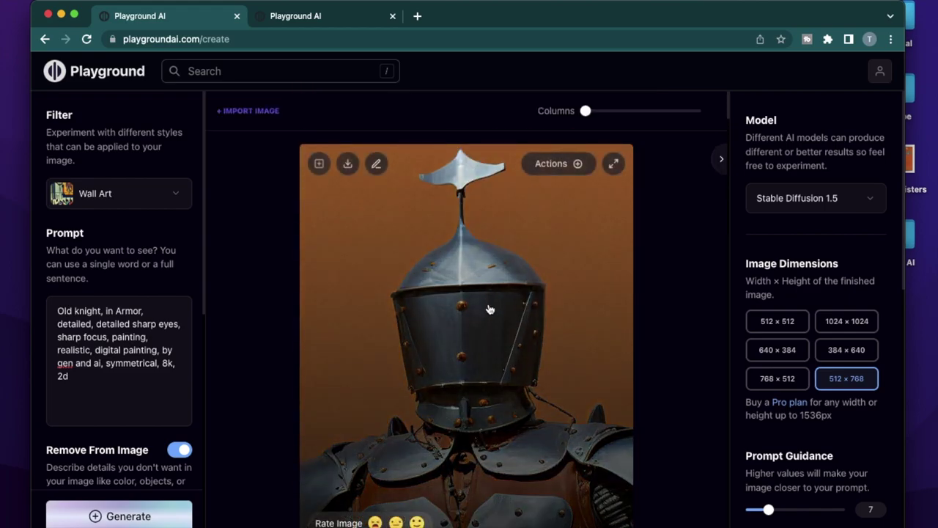
{"action": "scroll", "coordinate": [561, 352], "scroll_direction": "down", "scroll_amount": 1}
{"action": "scroll", "coordinate": [709, 359], "scroll_direction": "down", "scroll_amount": 3}
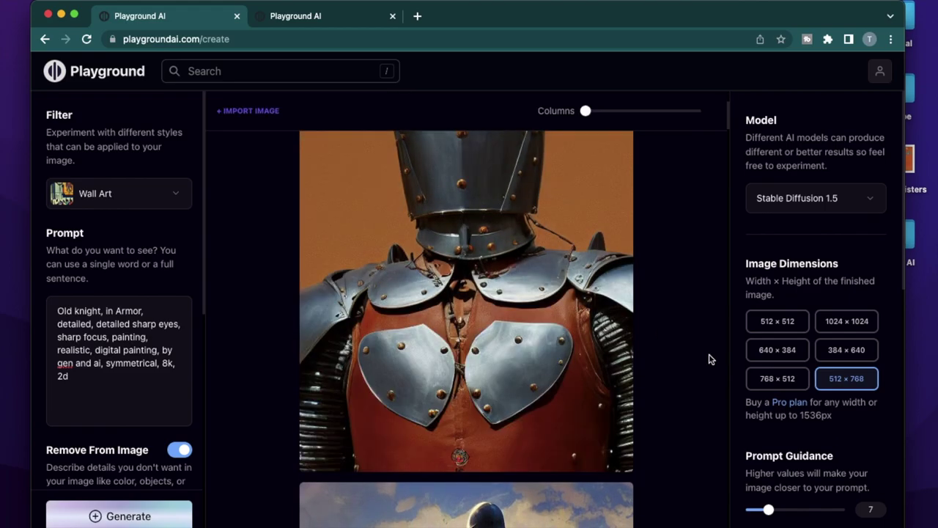
{"action": "mouse_move", "coordinate": [517, 369]}
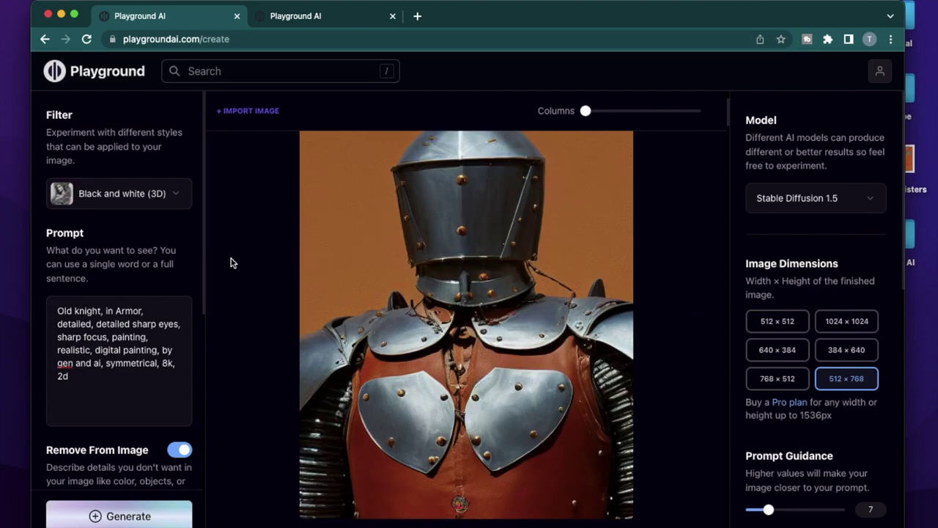
{"action": "left_click", "coordinate": [121, 517]}
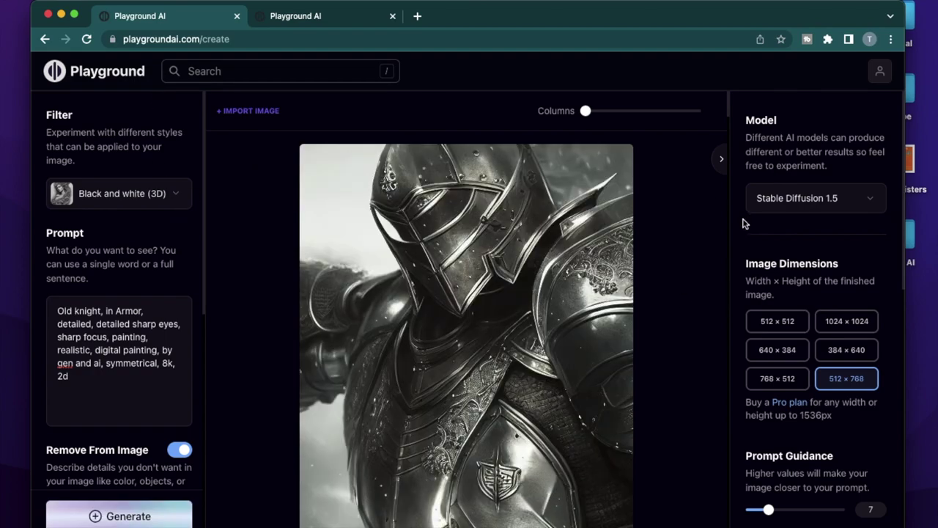
{"action": "scroll", "coordinate": [669, 365], "scroll_direction": "down", "scroll_amount": 2}
{"action": "scroll", "coordinate": [669, 365], "scroll_direction": "down", "scroll_amount": 15}
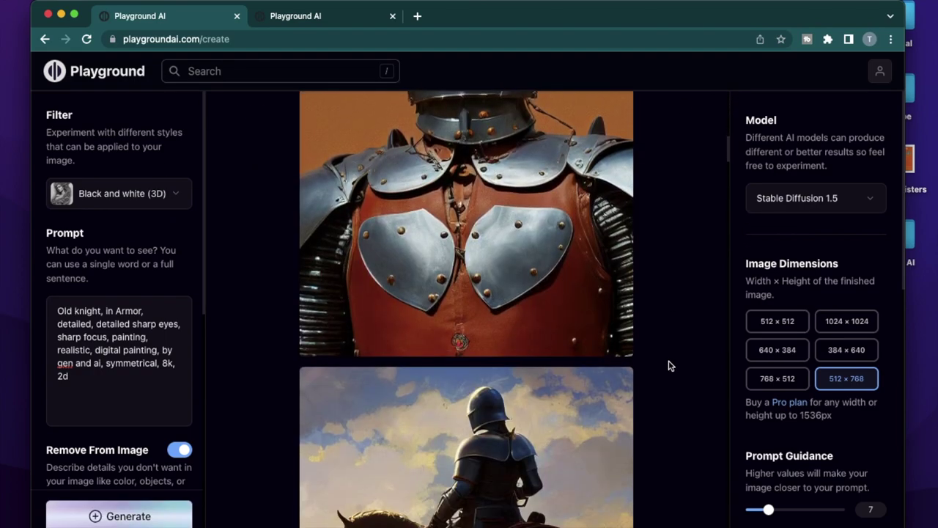
{"action": "scroll", "coordinate": [669, 365], "scroll_direction": "down", "scroll_amount": 20}
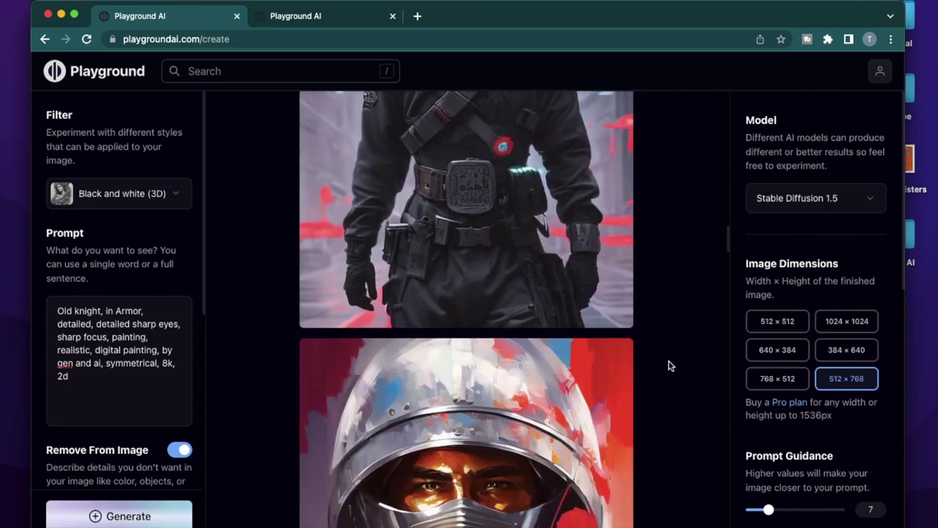
{"action": "scroll", "coordinate": [670, 365], "scroll_direction": "down", "scroll_amount": 20}
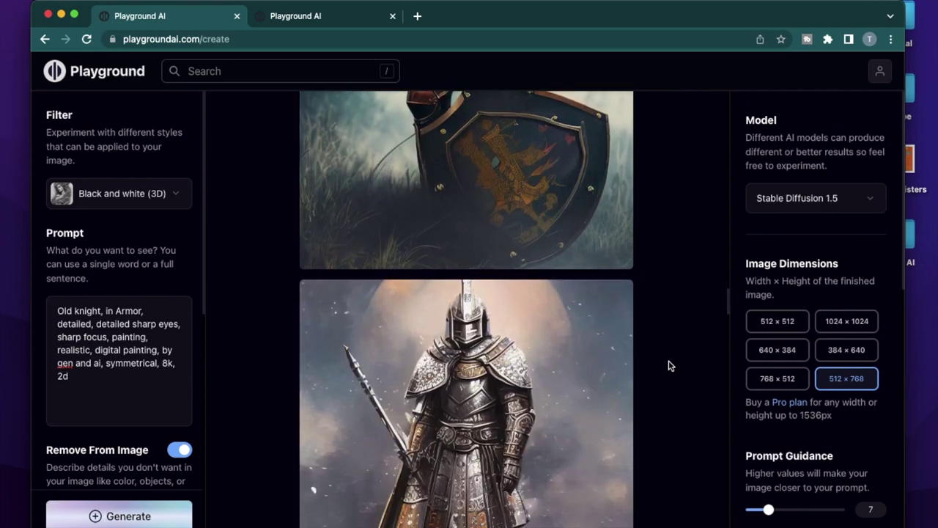
{"action": "scroll", "coordinate": [669, 365], "scroll_direction": "down", "scroll_amount": 20}
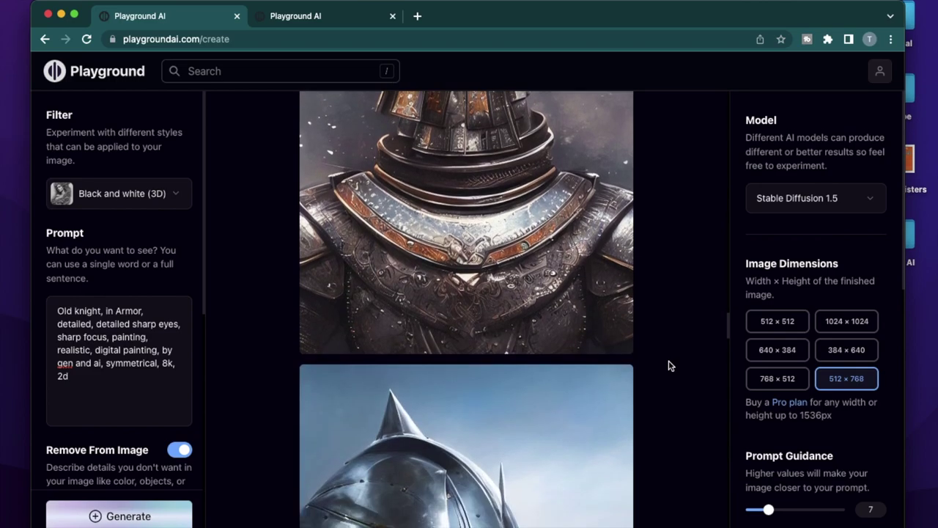
{"action": "scroll", "coordinate": [669, 359], "scroll_direction": "down", "scroll_amount": 20}
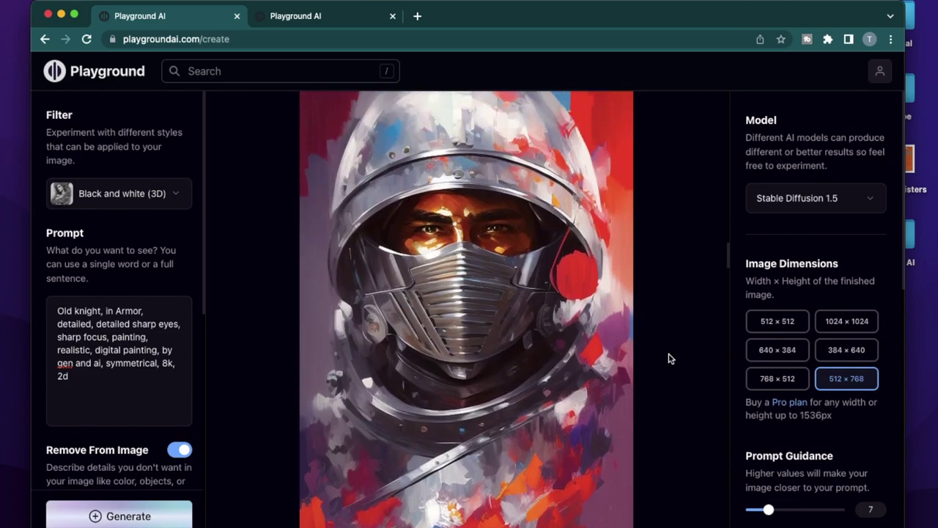
{"action": "scroll", "coordinate": [669, 358], "scroll_direction": "up", "scroll_amount": 20}
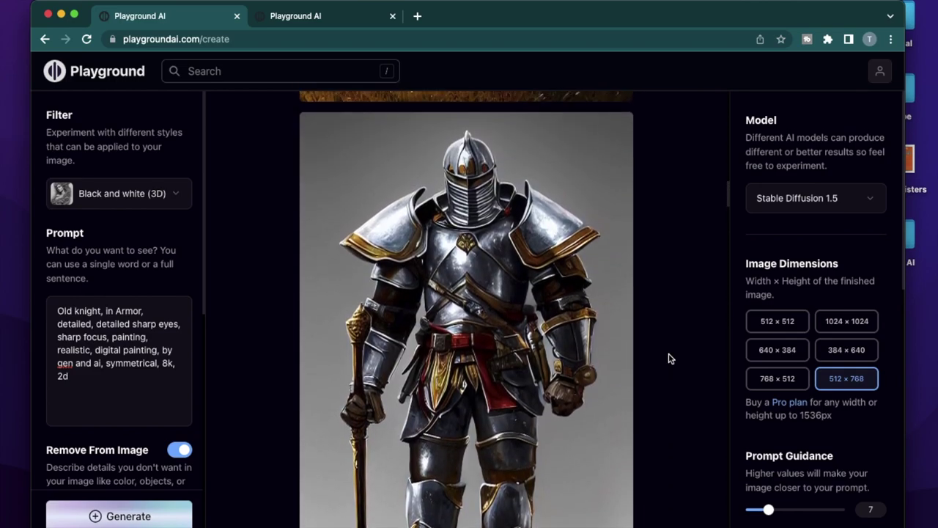
{"action": "scroll", "coordinate": [663, 275], "scroll_direction": "down", "scroll_amount": 2}
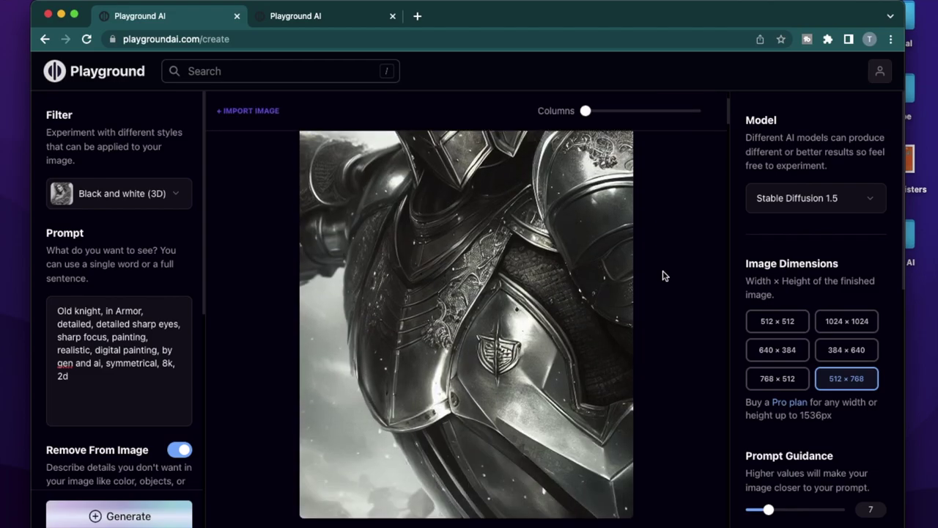
{"action": "scroll", "coordinate": [664, 276], "scroll_direction": "up", "scroll_amount": 1}
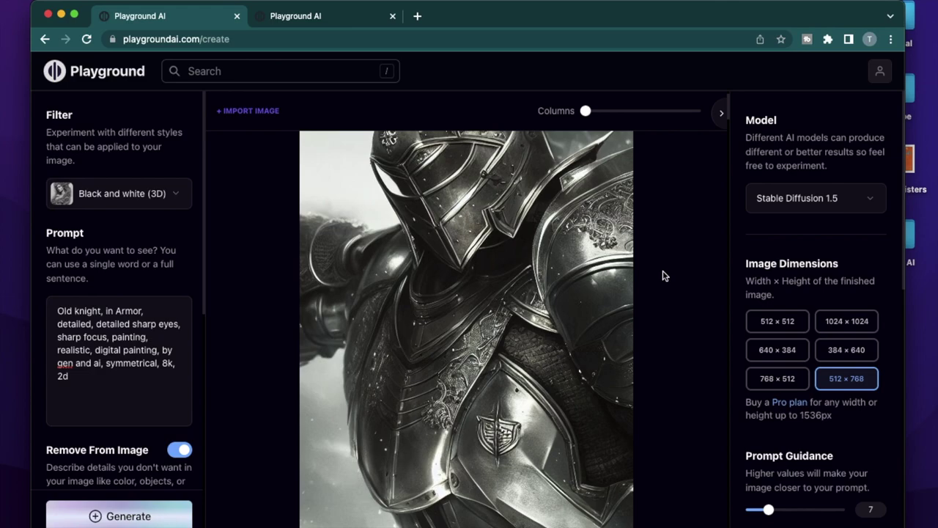
{"action": "scroll", "coordinate": [663, 276], "scroll_direction": "up", "scroll_amount": 1}
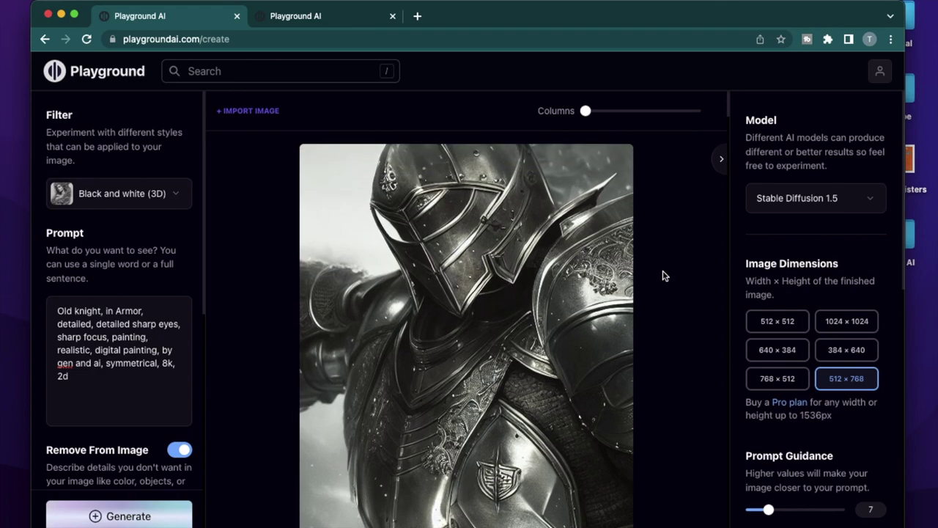
{"action": "scroll", "coordinate": [663, 276], "scroll_direction": "down", "scroll_amount": 3}
{"action": "scroll", "coordinate": [663, 276], "scroll_direction": "down", "scroll_amount": 2}
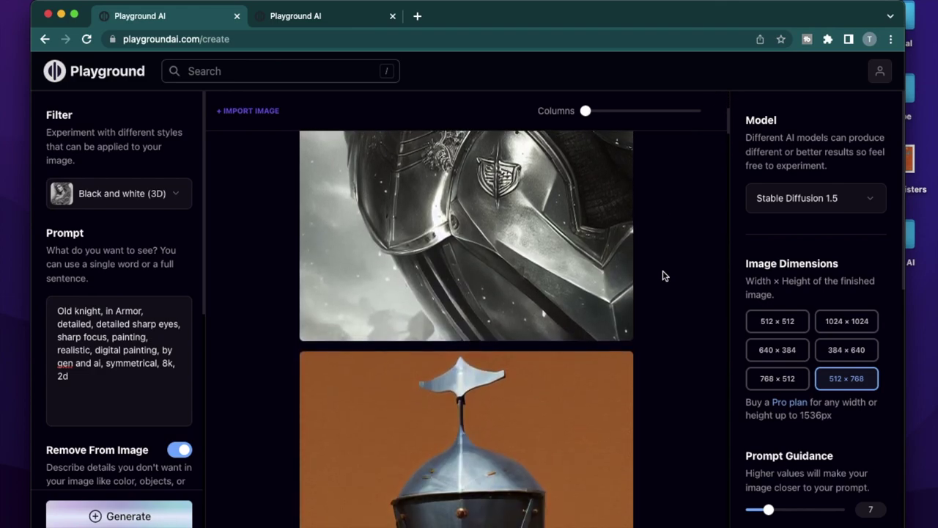
{"action": "scroll", "coordinate": [664, 276], "scroll_direction": "down", "scroll_amount": 3}
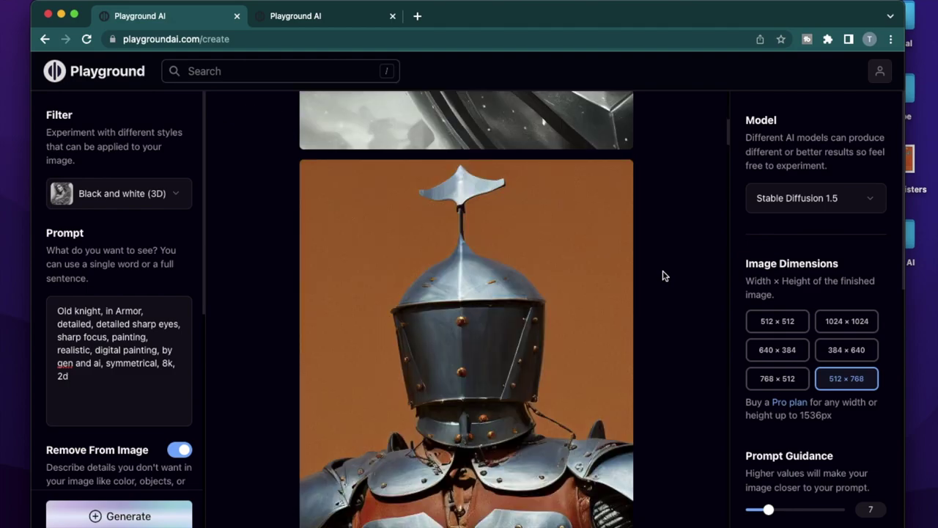
{"action": "scroll", "coordinate": [663, 275], "scroll_direction": "down", "scroll_amount": 15}
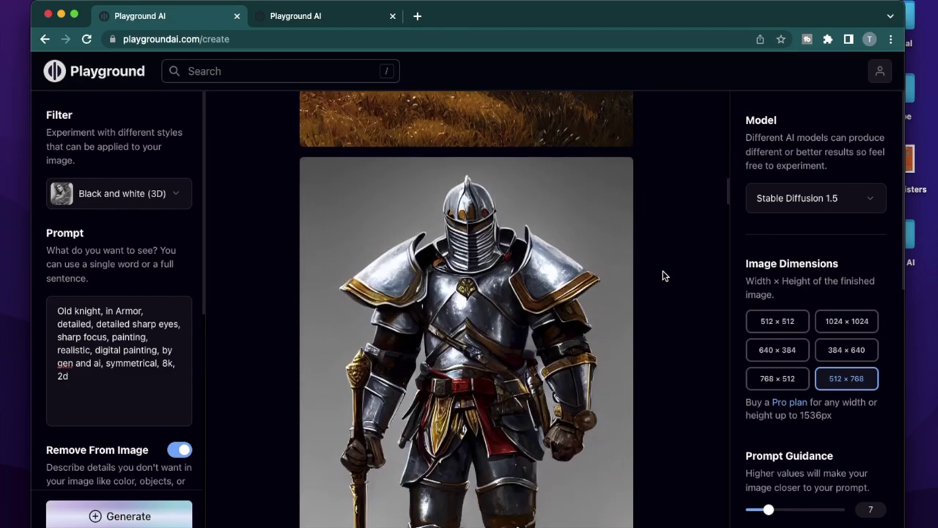
{"action": "scroll", "coordinate": [663, 276], "scroll_direction": "down", "scroll_amount": 20}
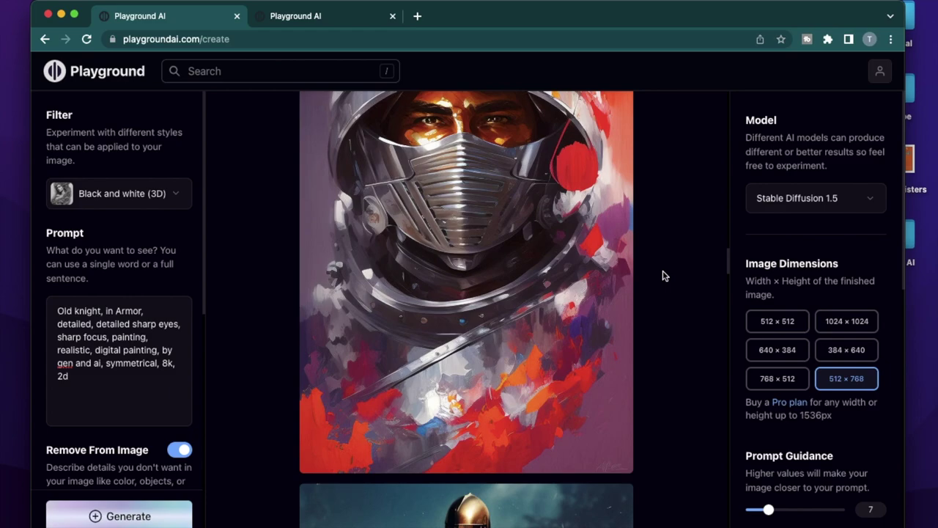
{"action": "scroll", "coordinate": [663, 276], "scroll_direction": "up", "scroll_amount": 18}
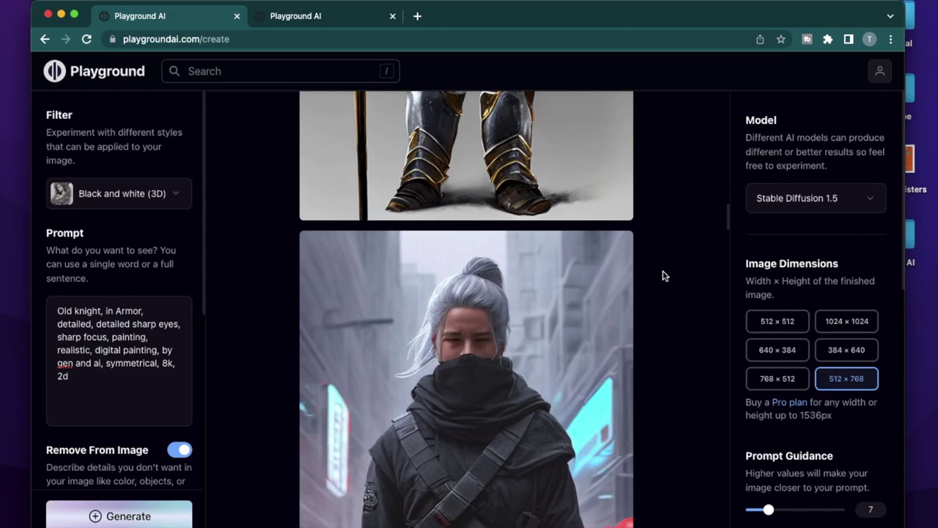
{"action": "scroll", "coordinate": [663, 276], "scroll_direction": "up", "scroll_amount": 10}
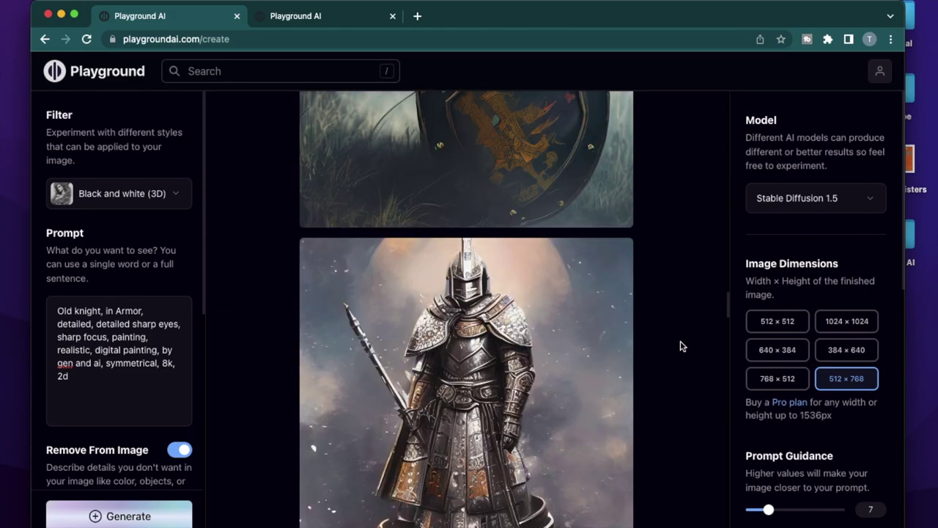
{"action": "scroll", "coordinate": [680, 346], "scroll_direction": "up", "scroll_amount": 15}
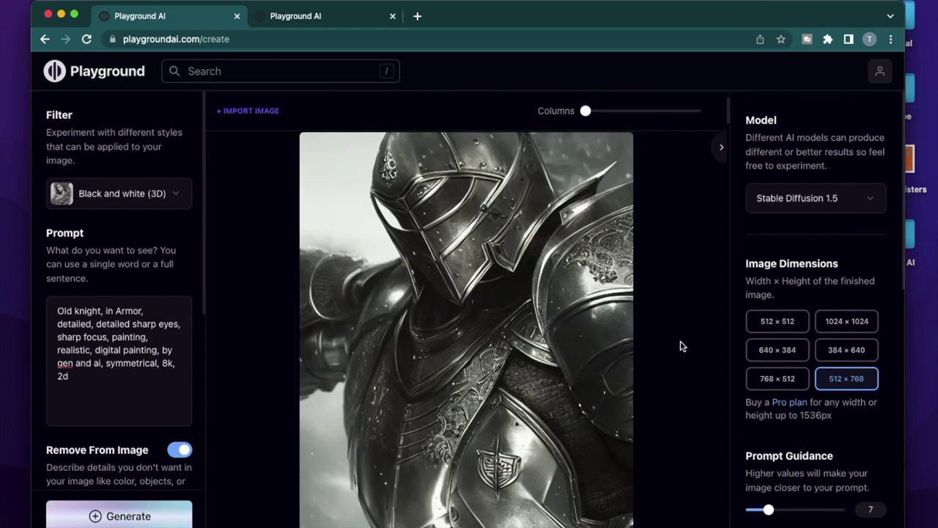